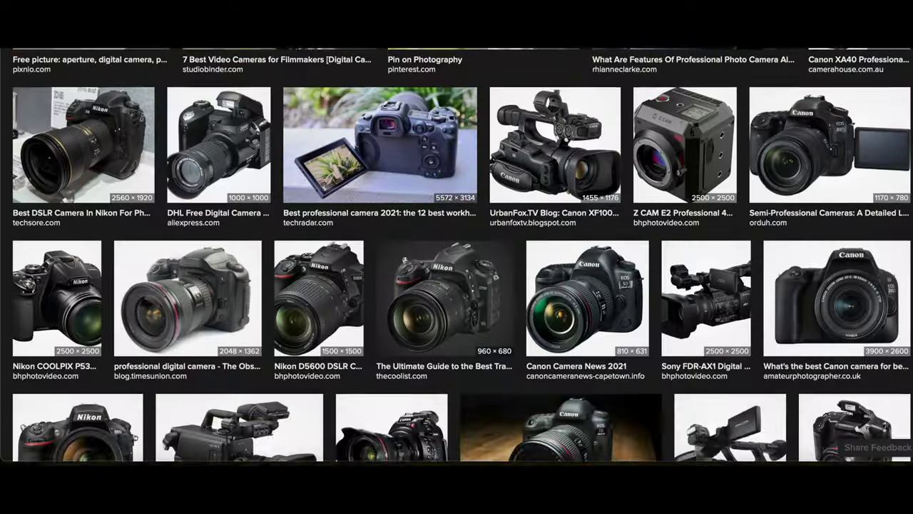
scroll(457, 256, down, 1)
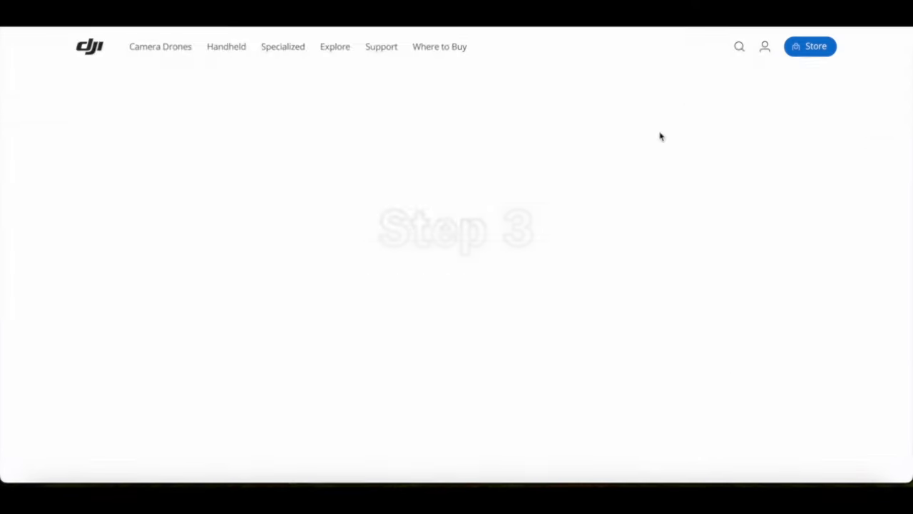
Scroll the Osmo Pocket 3 downloads to the D-Log M to Rec.709 LUT and highlight its title
scroll(565, 264, down, 1)
scroll(566, 269, down, 10)
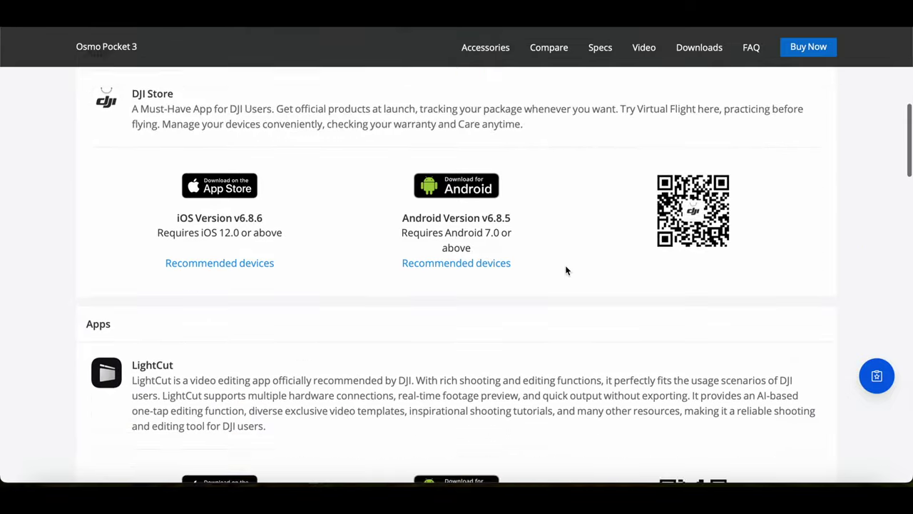
scroll(565, 270, down, 4)
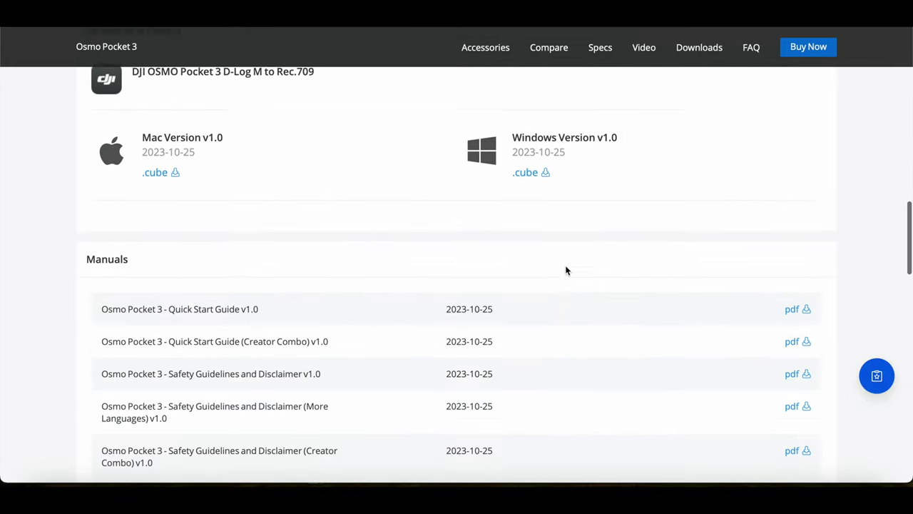
scroll(565, 270, up, 2)
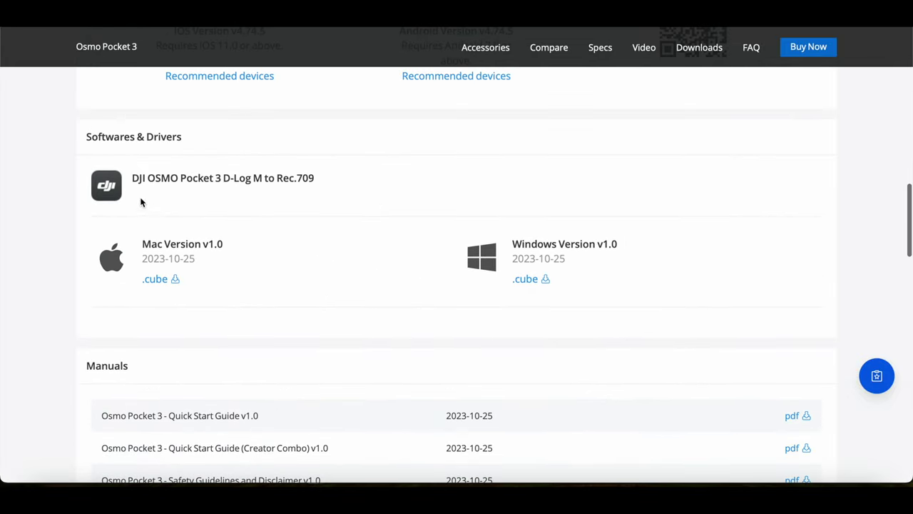
drag(133, 179, 330, 179)
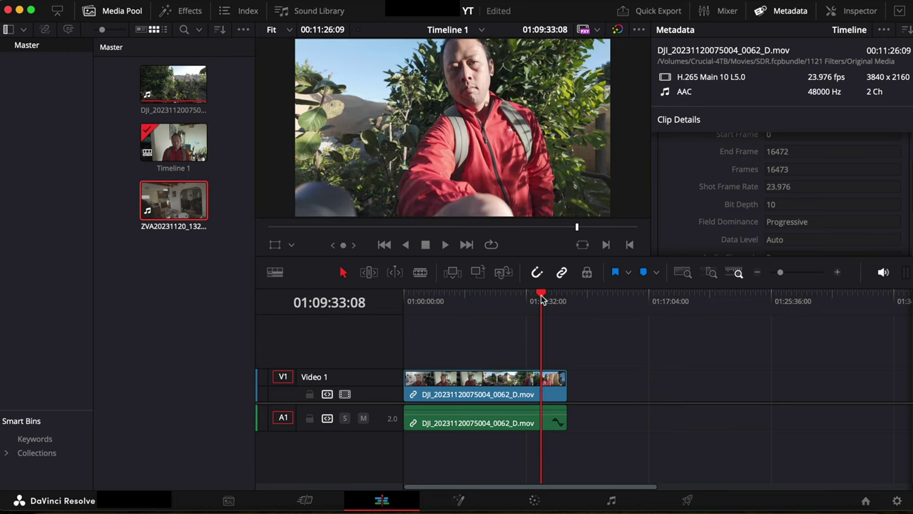
Move the playhead to a later moment in the DJI clip
drag(541, 298, 543, 300)
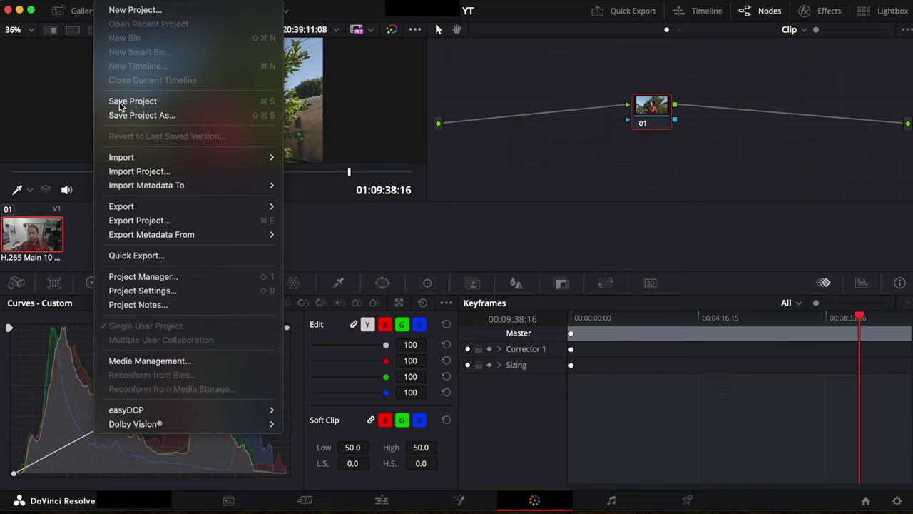
Copy the D-Log M to Rec.709 V1 .cube into the LUT/DJI folder, update the LUT lists, and save
click(147, 291)
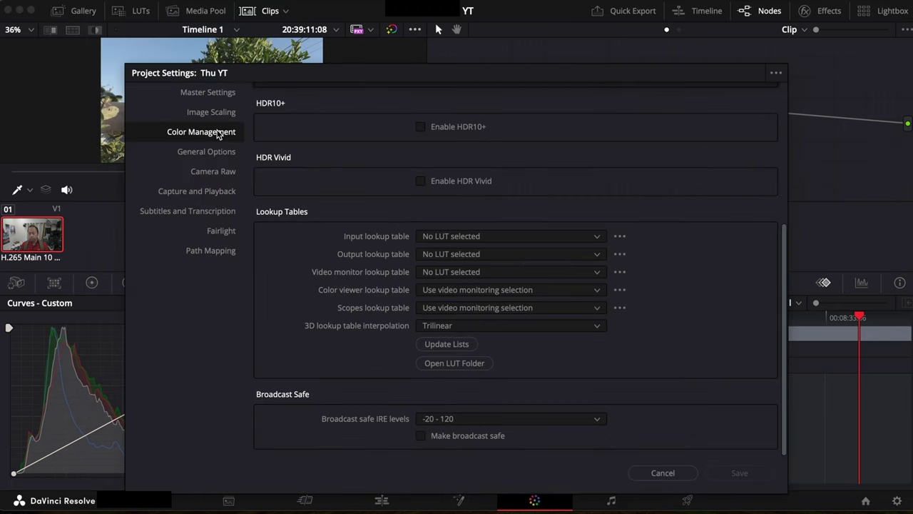
click(451, 366)
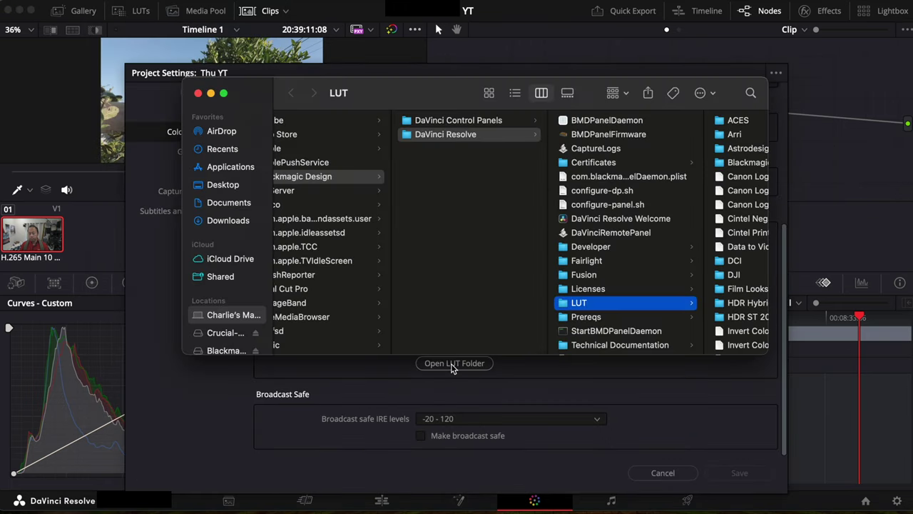
click(732, 276)
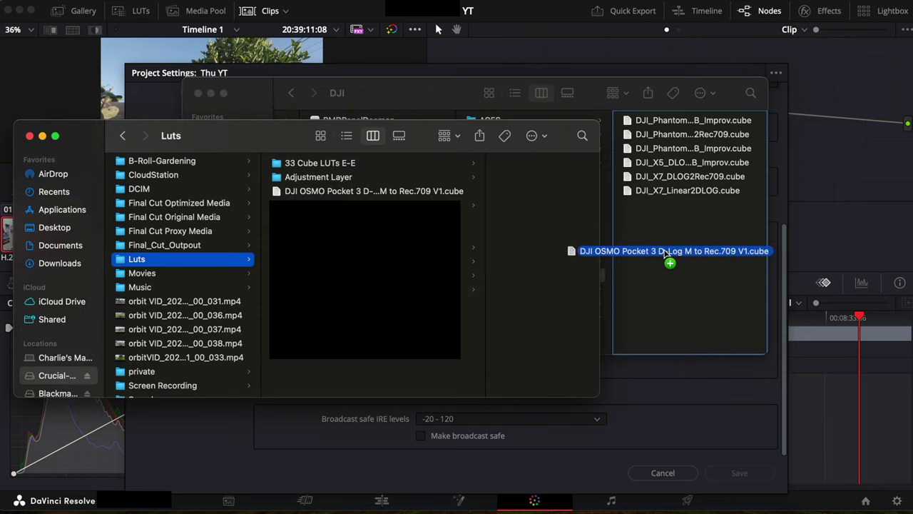
drag(667, 254, 664, 254)
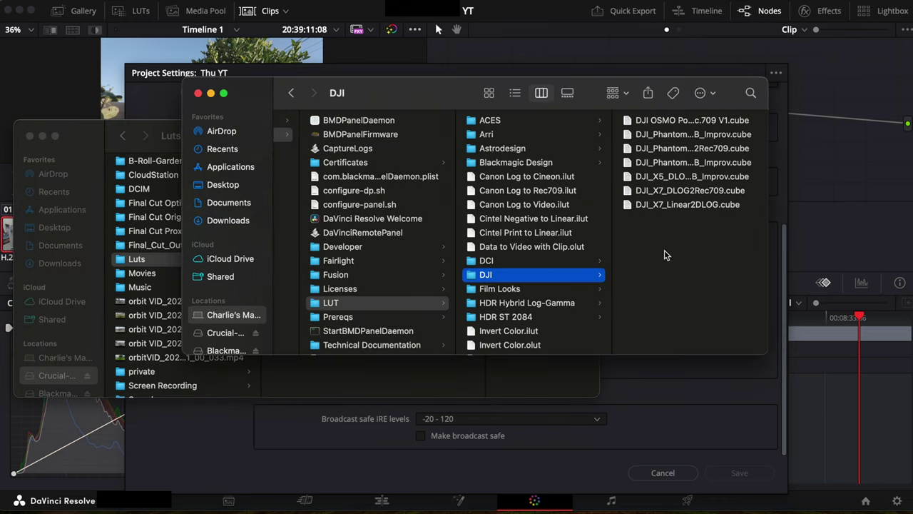
click(248, 79)
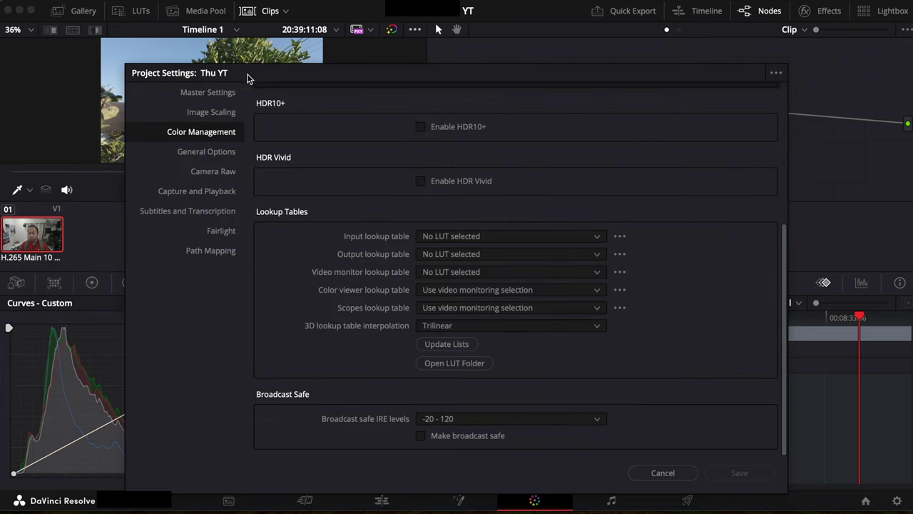
click(460, 346)
click(748, 475)
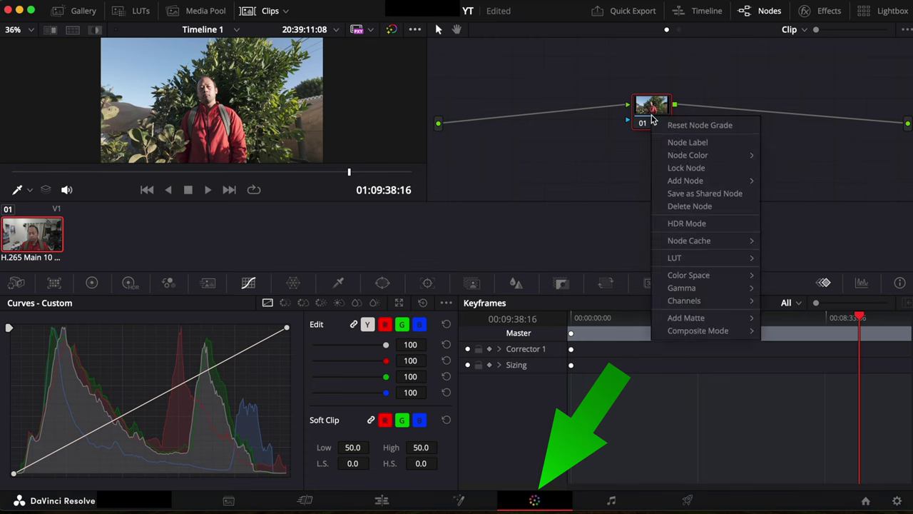
Apply the DJI OSMO Pocket 3 D-Log M to Rec.709 LUT to node 01 and restore the full layout
mouse_move(710, 261)
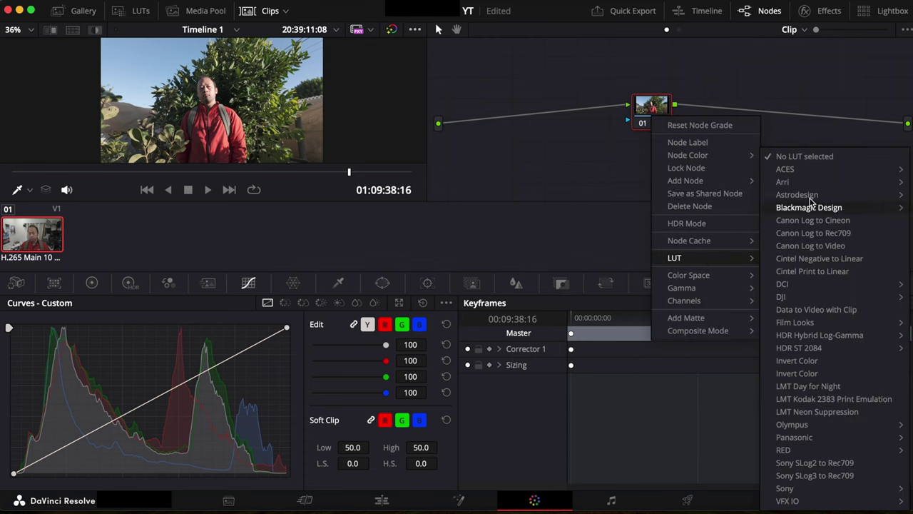
mouse_move(781, 296)
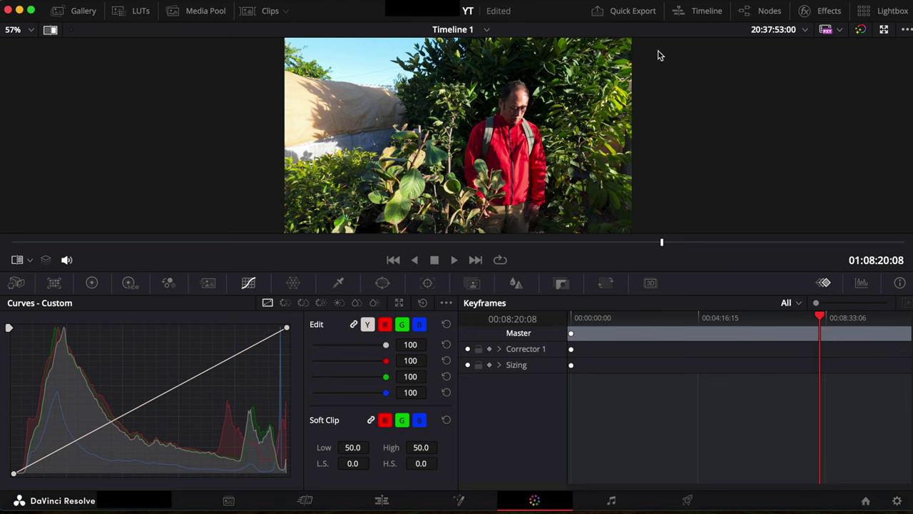
click(884, 31)
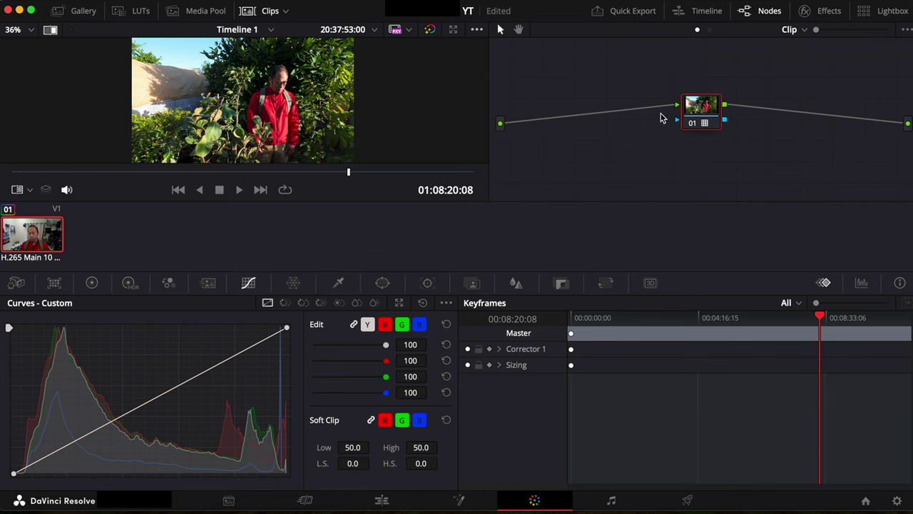
Add a serial node so a new node 01 feeds the LUT-carrying node 02
right_click(695, 109)
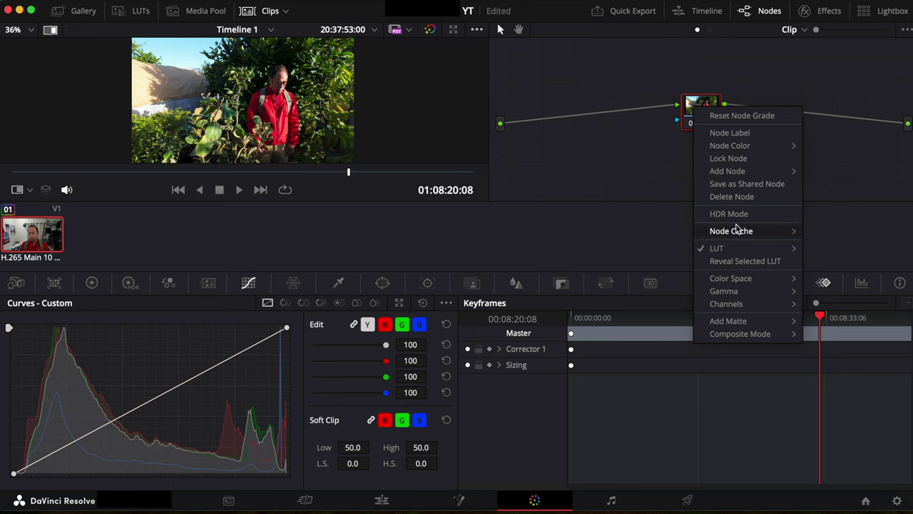
mouse_move(775, 171)
click(839, 171)
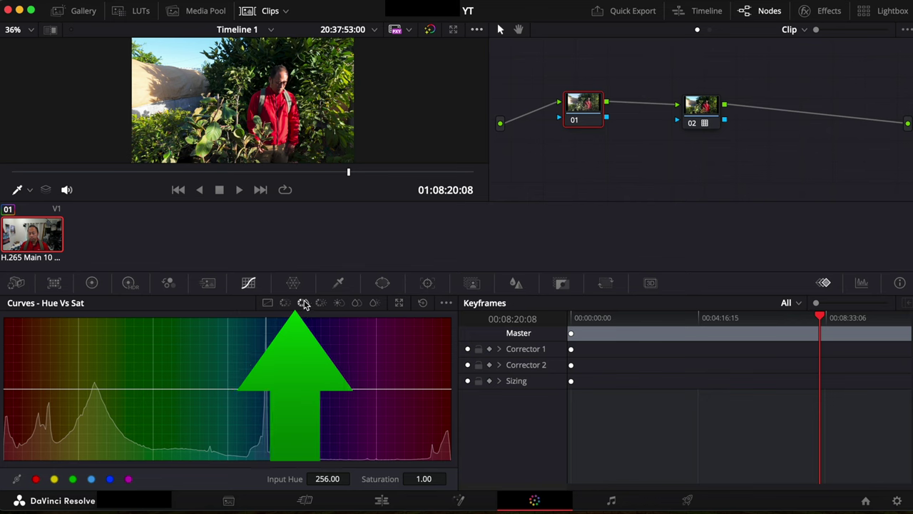
Cycle the curve between Hue vs Lum, Hue vs Sat and Hue vs Hue modes
click(321, 302)
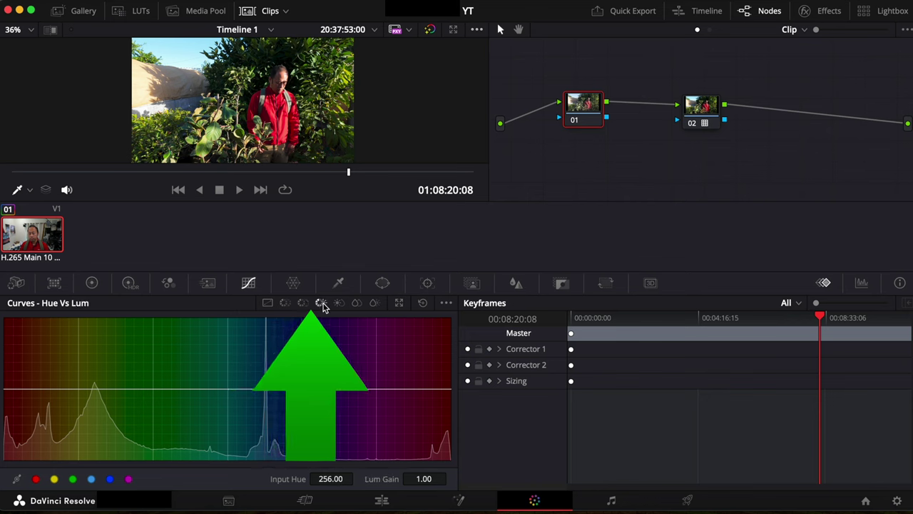
click(303, 303)
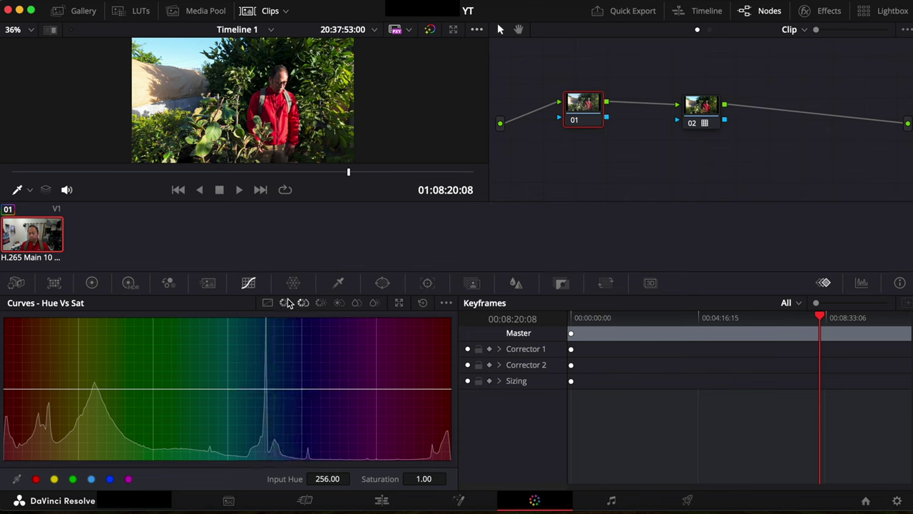
click(285, 304)
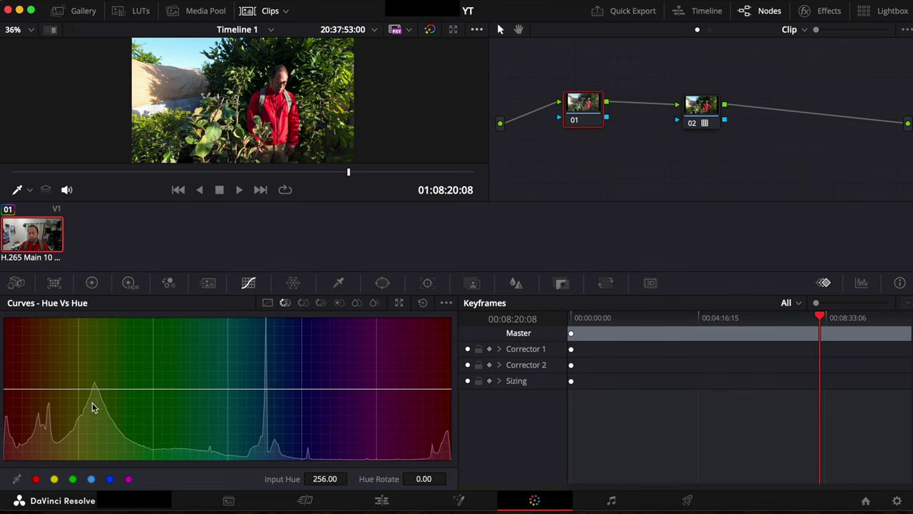
click(321, 304)
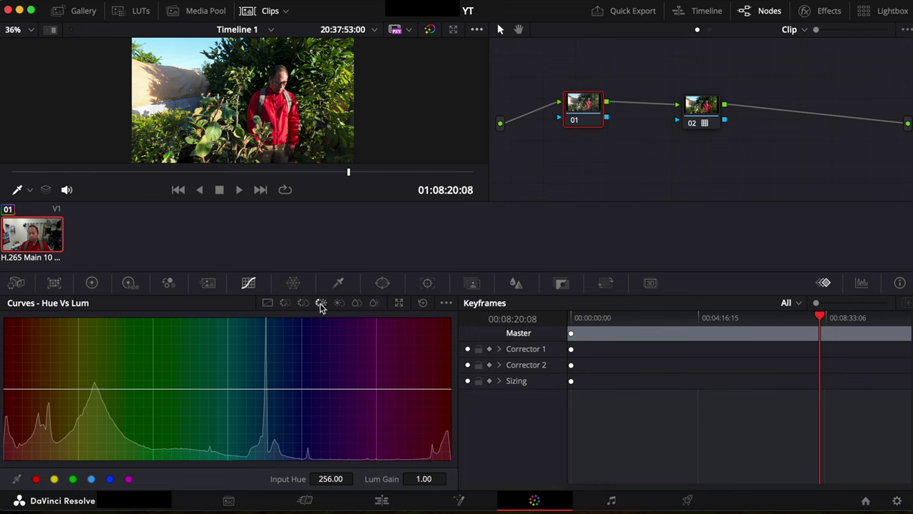
Add red, green, cyan and blue points on Hue vs Lum and dip the cyan luminance
click(37, 479)
click(72, 479)
click(91, 479)
click(111, 480)
drag(229, 392, 265, 408)
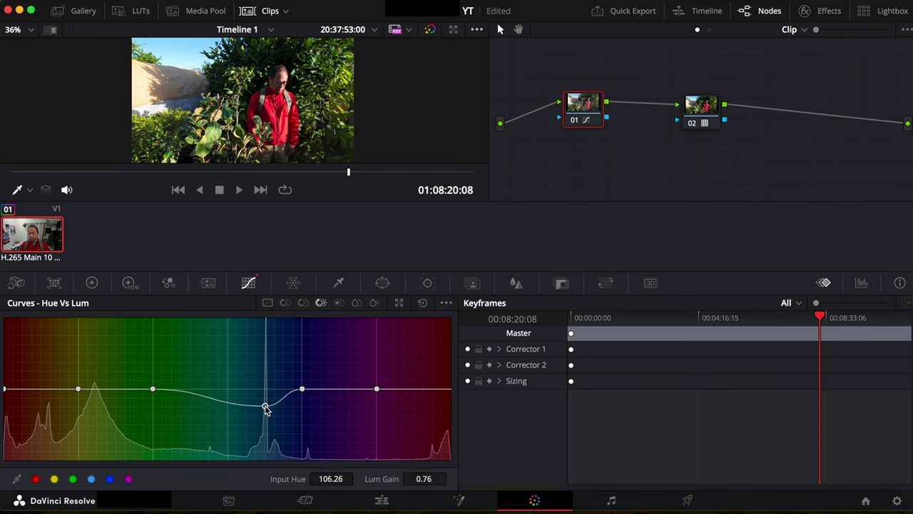
right_click(302, 390)
mouse_move(264, 409)
mouse_down()
mouse_move(269, 364)
mouse_move(275, 399)
mouse_move(273, 371)
mouse_move(264, 402)
mouse_move(267, 365)
mouse_move(276, 406)
mouse_move(264, 403)
mouse_up()
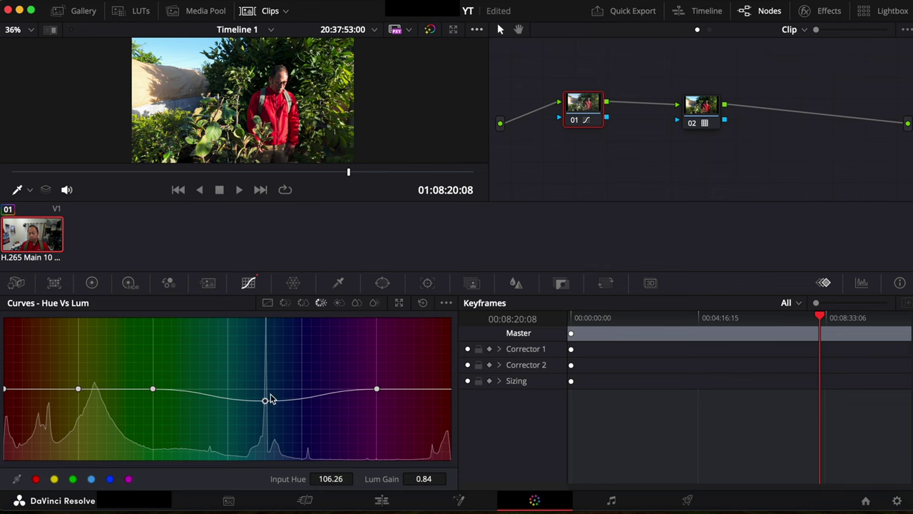
Return to Hue vs Hue and add a point at the green hue
click(303, 302)
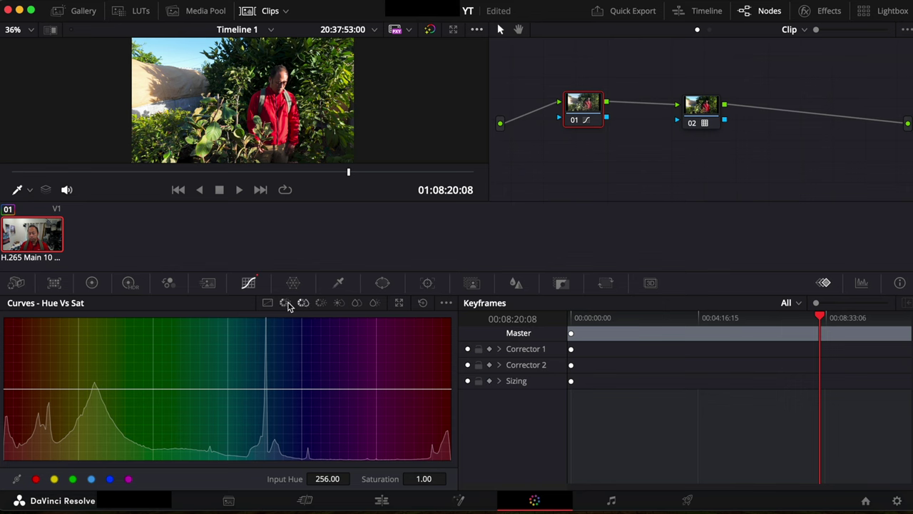
click(285, 302)
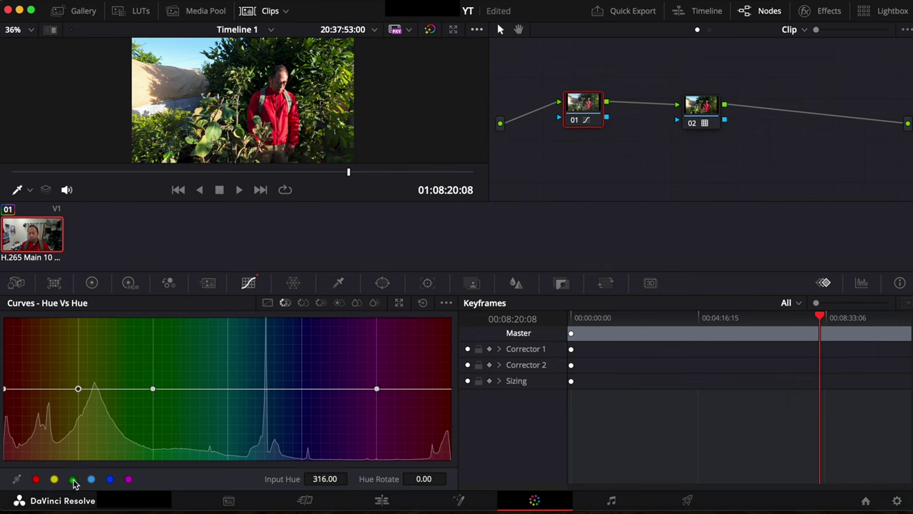
click(73, 479)
Add a cyan point, try a yellow hue shift in an enlarged viewer, then delete that point
click(92, 480)
drag(78, 388, 40, 418)
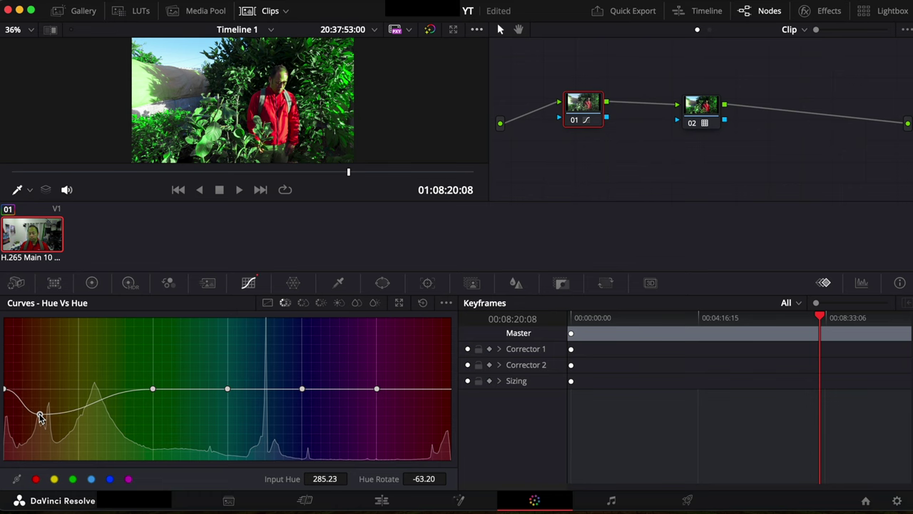
click(453, 29)
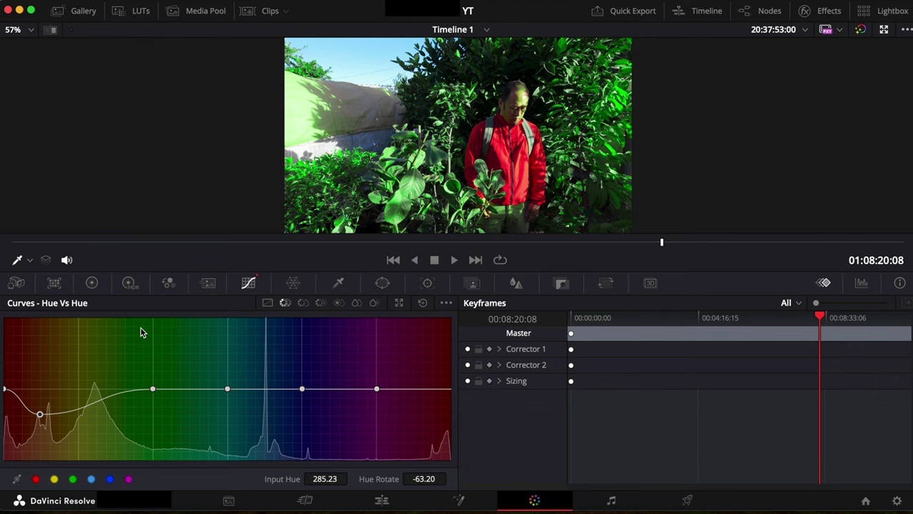
drag(39, 415, 42, 418)
right_click(41, 418)
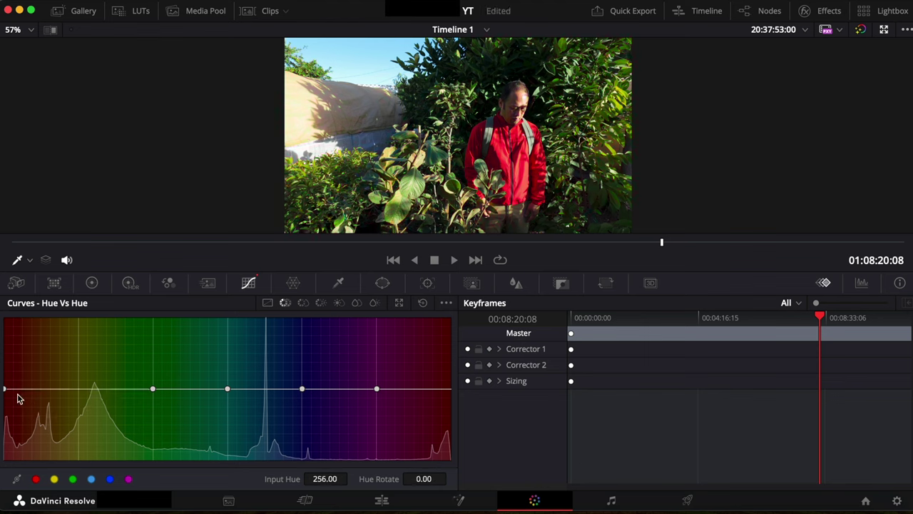
Drag the left-edge Hue vs Hue point to a -12 rotation at input hue 326.77
drag(6, 393, 18, 377)
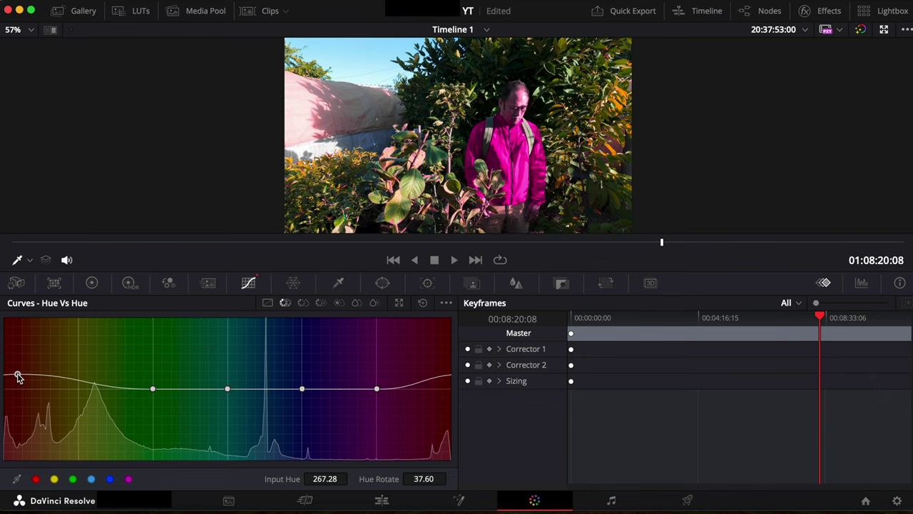
drag(18, 377, 93, 397)
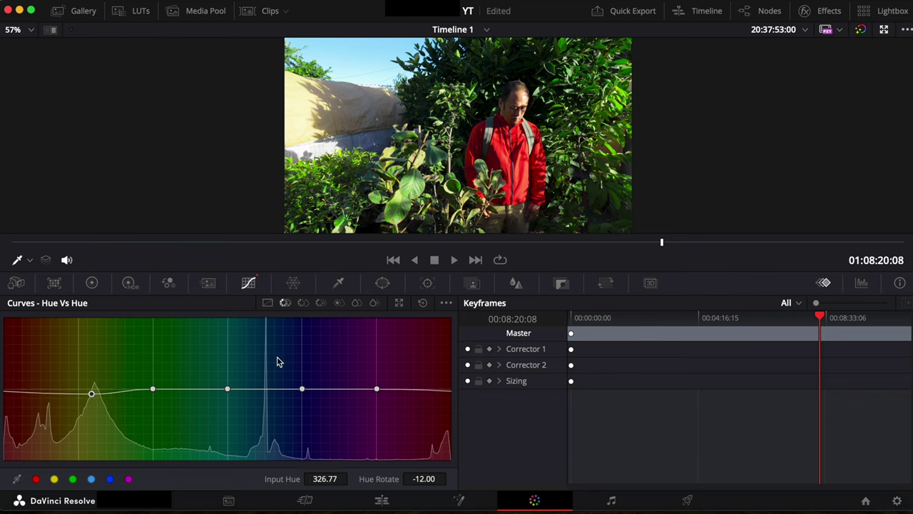
click(863, 285)
Show the vectorscope, lift the yellow point about +15 toward orange, and move the cyan point
click(900, 284)
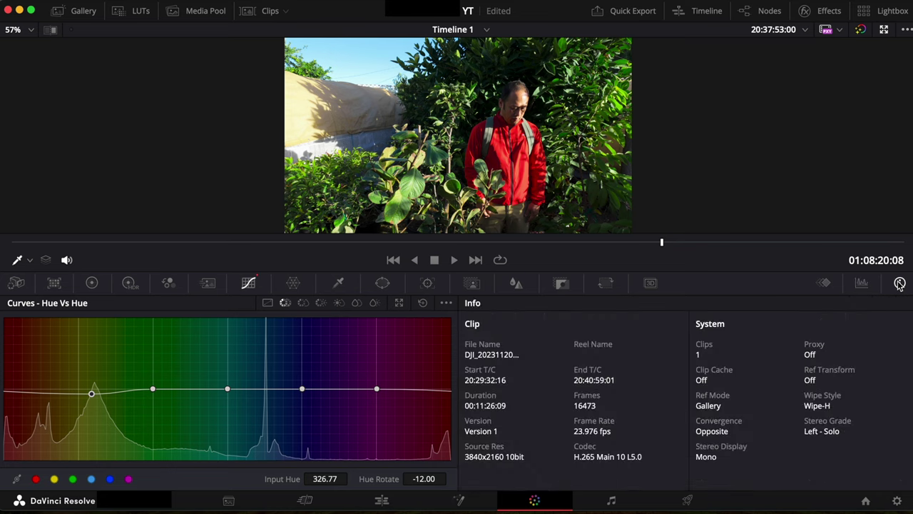
click(862, 283)
click(821, 303)
click(849, 350)
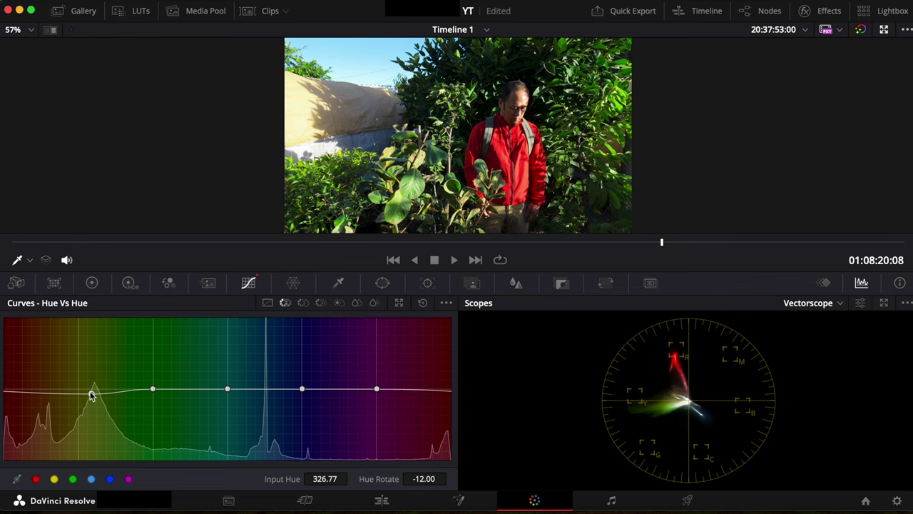
mouse_move(92, 396)
mouse_down()
mouse_move(78, 395)
mouse_move(77, 375)
mouse_move(76, 386)
mouse_up()
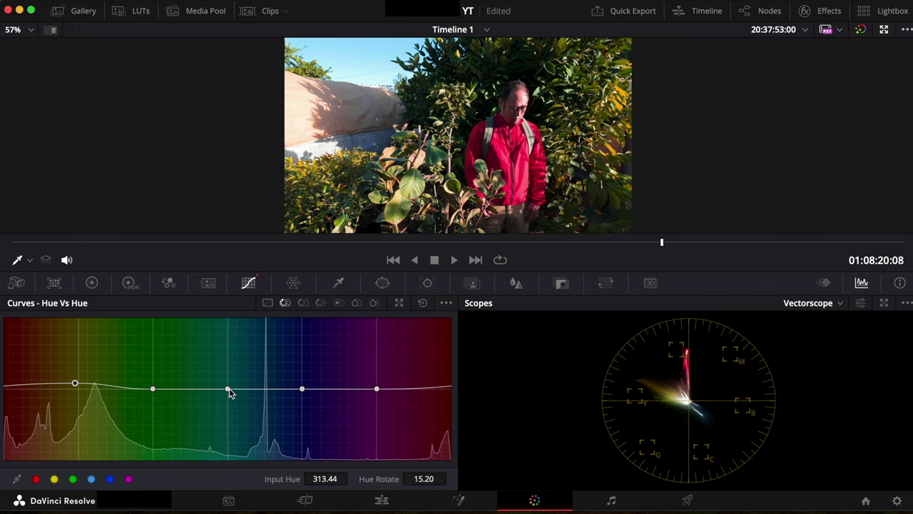
drag(227, 389, 253, 391)
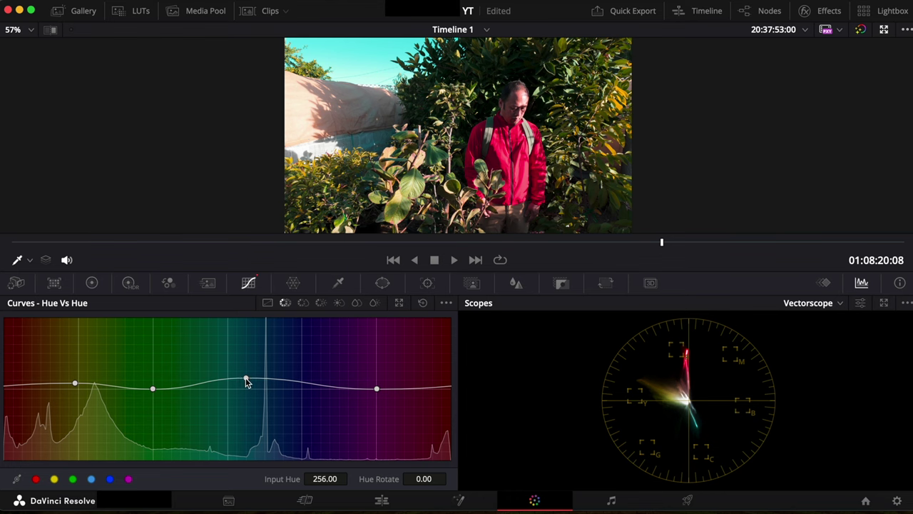
Raise the cyan point to turn the sky teal, then try a +20 red shift and delete it
mouse_move(244, 379)
mouse_down()
mouse_move(222, 371)
mouse_move(267, 368)
mouse_move(229, 365)
mouse_move(243, 390)
mouse_move(240, 369)
mouse_move(249, 379)
mouse_move(228, 378)
mouse_move(250, 383)
mouse_move(226, 384)
mouse_move(235, 385)
mouse_up()
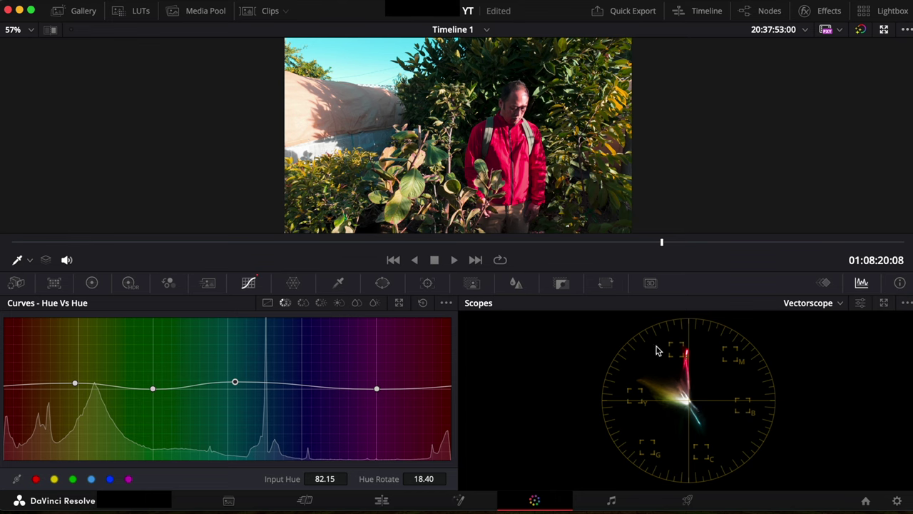
drag(74, 383, 45, 380)
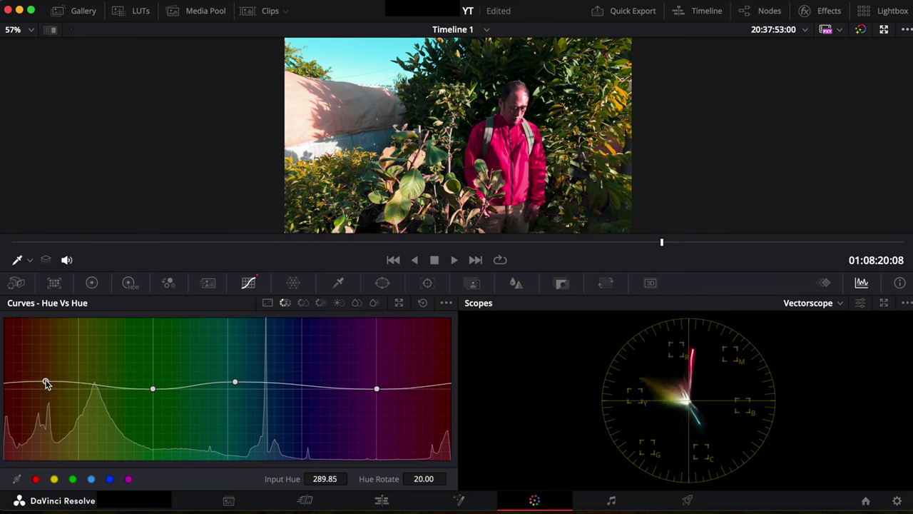
right_click(44, 383)
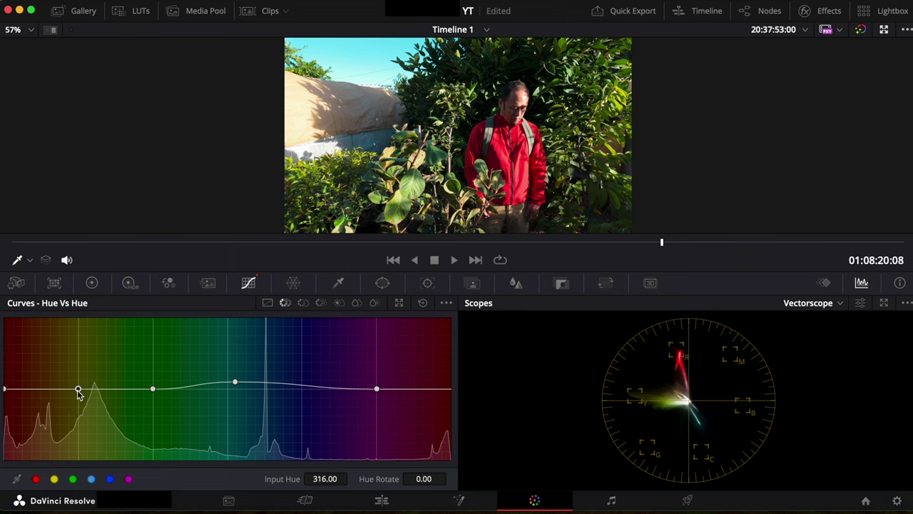
Rebalance the Hue vs Hue curve, setting the yellow-orange point to +7.20 and lowering the greens
drag(79, 393, 60, 382)
scroll(499, 157, up, 5)
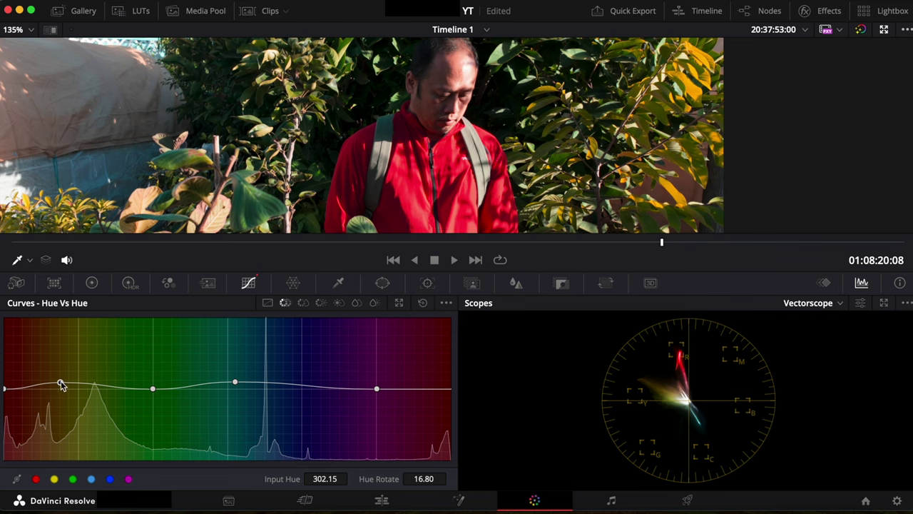
drag(61, 386, 101, 382)
scroll(233, 210, down, 5)
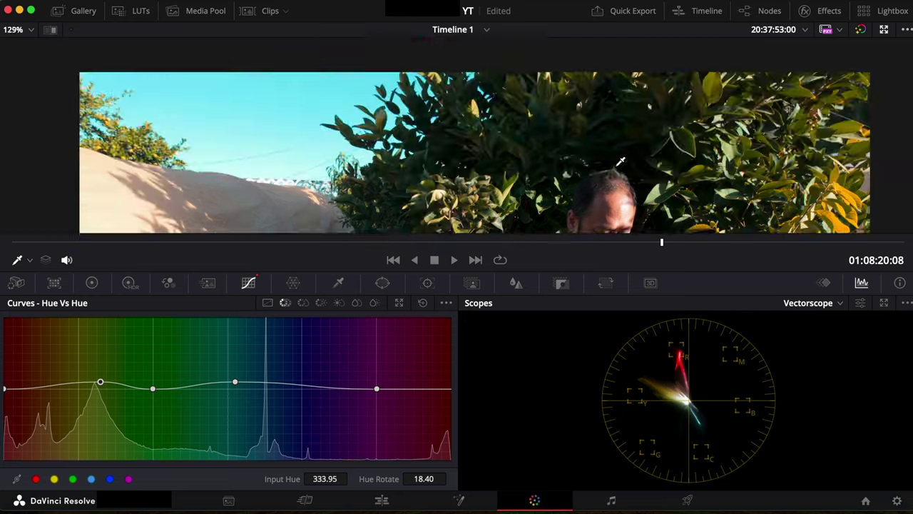
drag(153, 388, 52, 386)
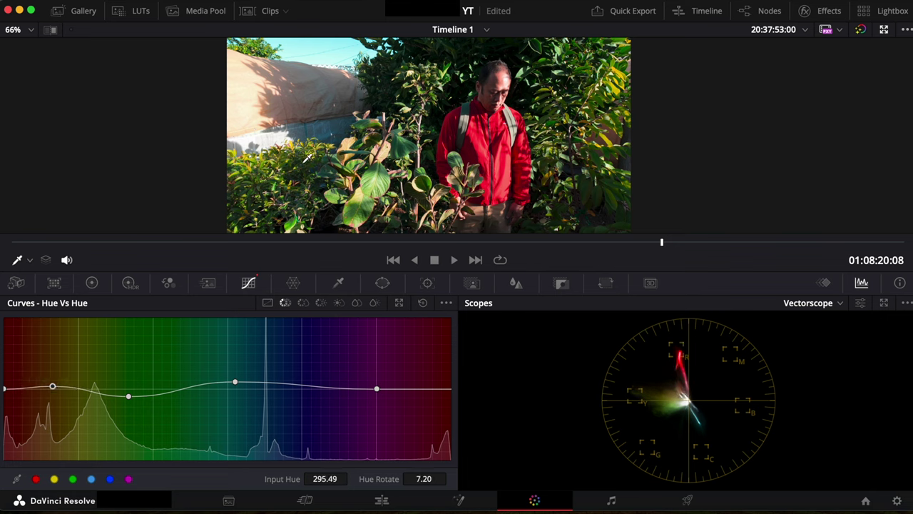
Pull the yellow-green Hue vs Hue point at input hue 355.49 down to -21.60 Hue Rotate
scroll(302, 162, right, 5)
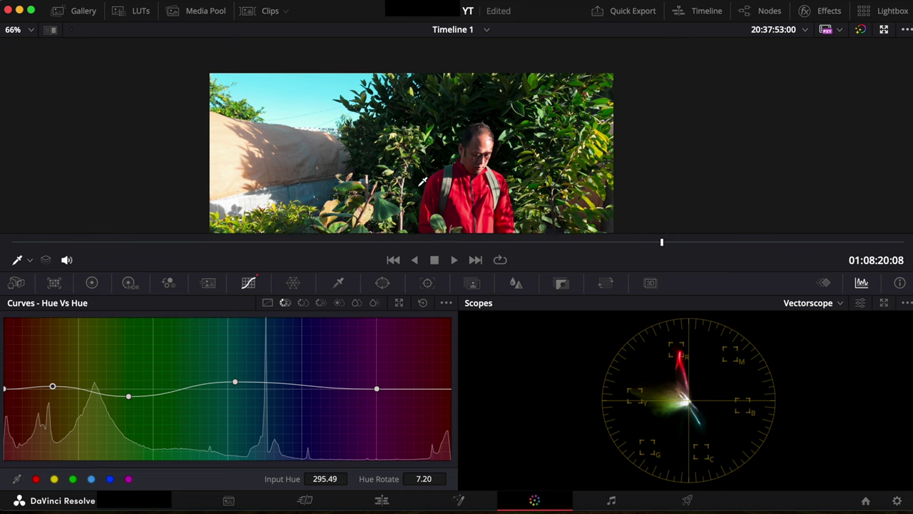
scroll(424, 182, up, 5)
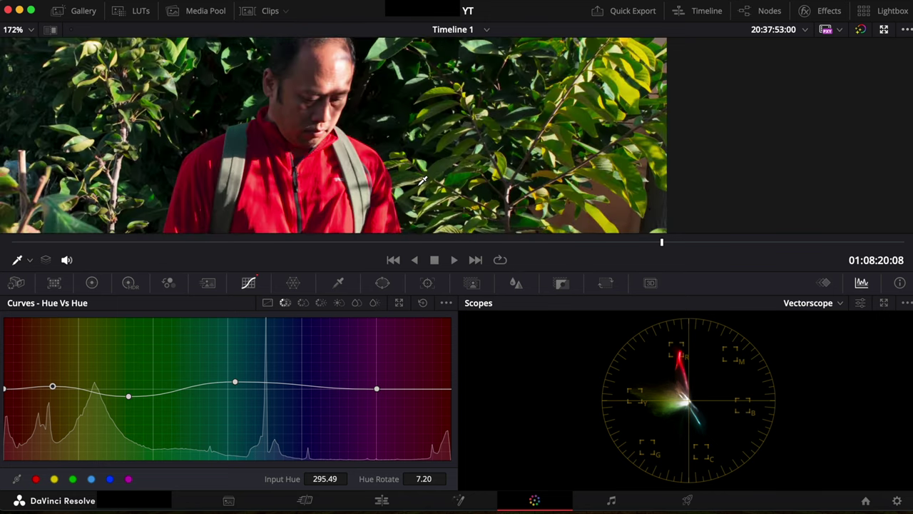
scroll(423, 182, left, 4)
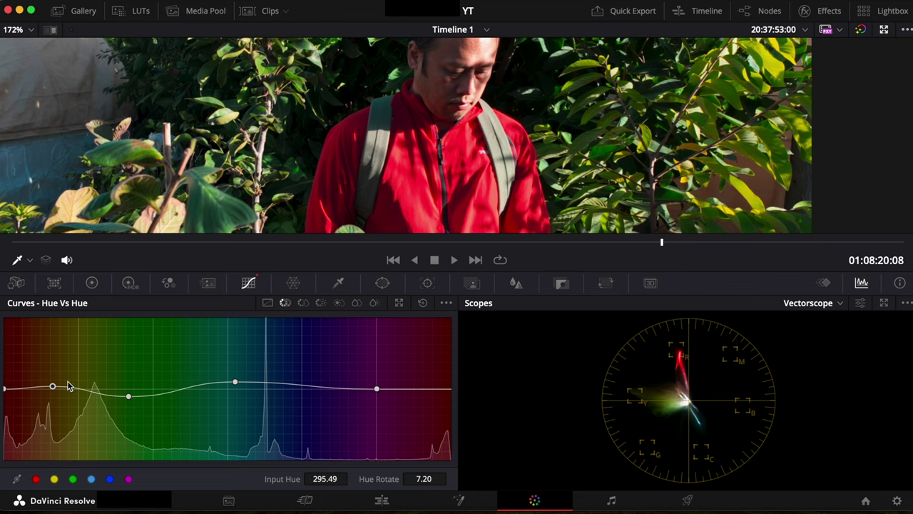
mouse_move(53, 389)
mouse_down()
mouse_move(50, 381)
mouse_move(59, 406)
mouse_move(61, 391)
mouse_move(75, 405)
mouse_move(55, 386)
mouse_up()
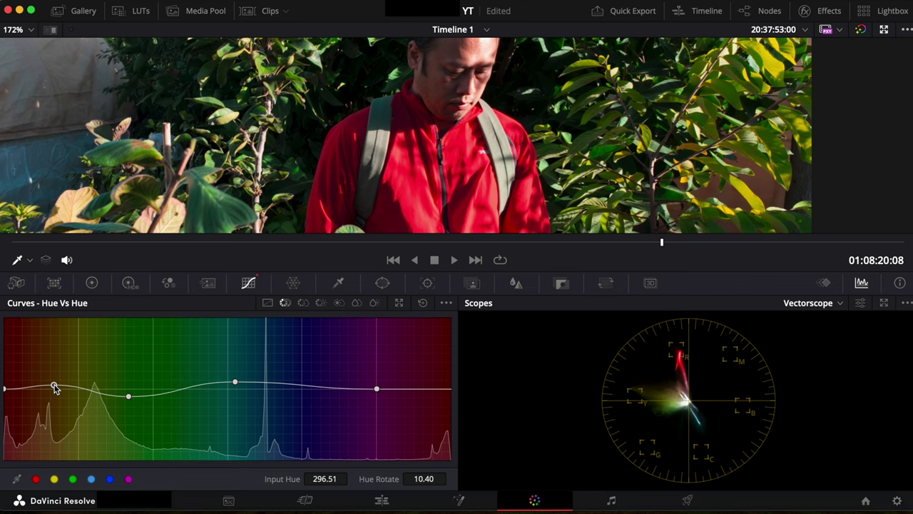
mouse_move(55, 387)
mouse_down()
mouse_move(53, 379)
mouse_move(63, 387)
mouse_move(51, 397)
mouse_move(50, 387)
mouse_up()
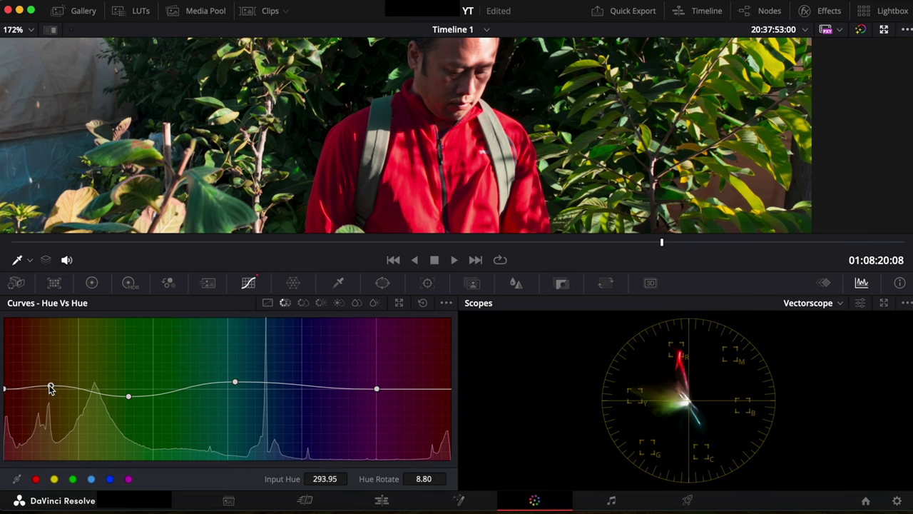
drag(130, 398, 127, 398)
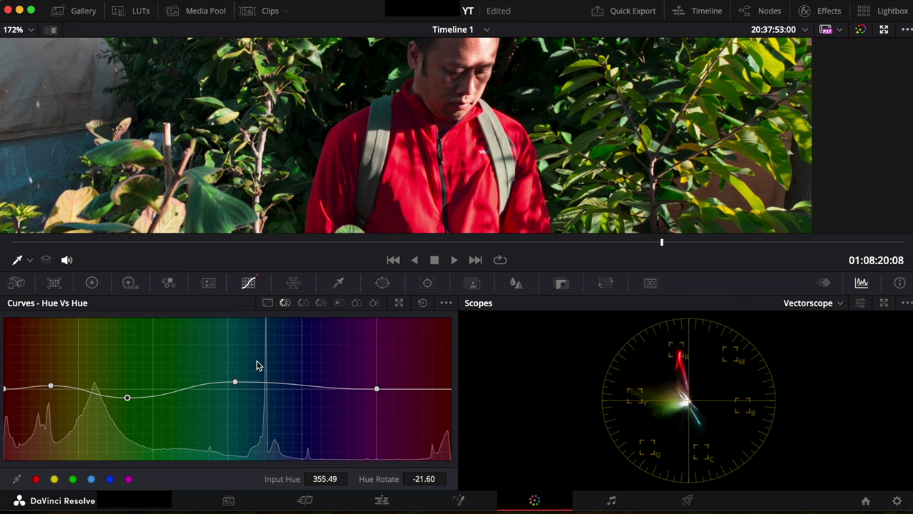
scroll(302, 167, up, 5)
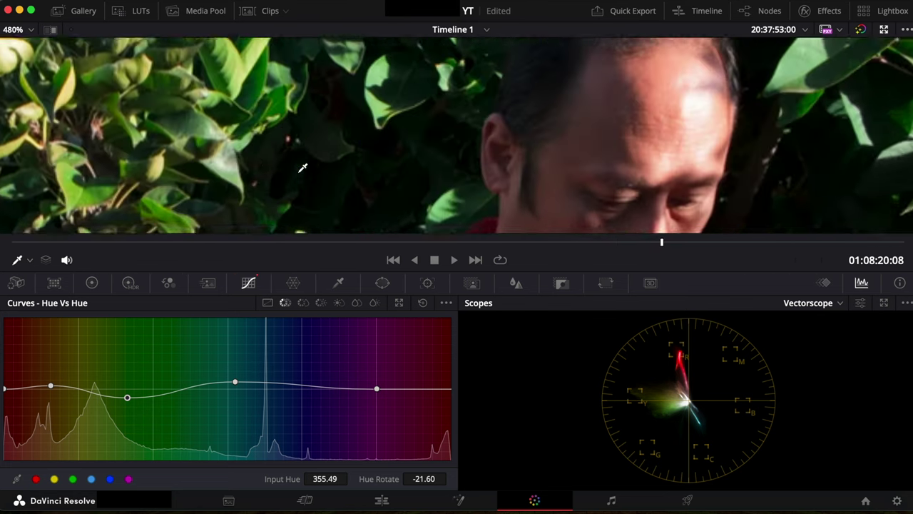
scroll(302, 167, down, 6)
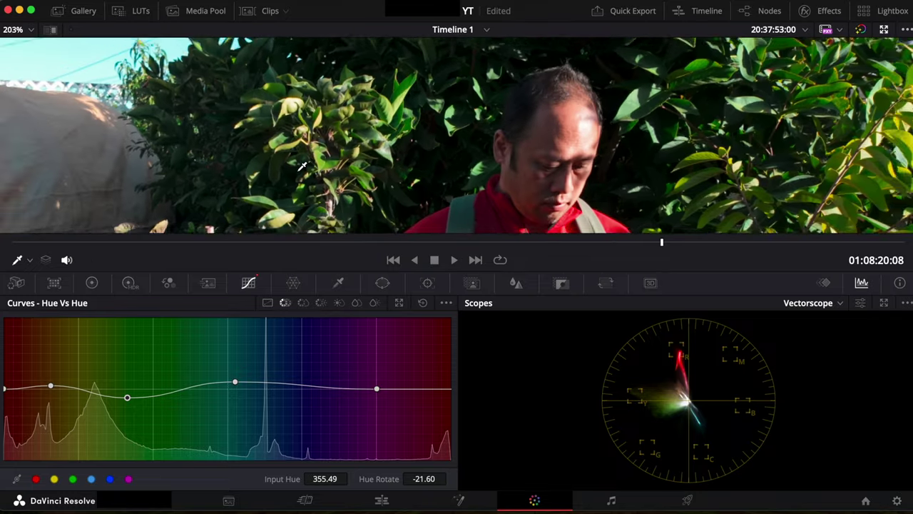
scroll(303, 167, down, 2)
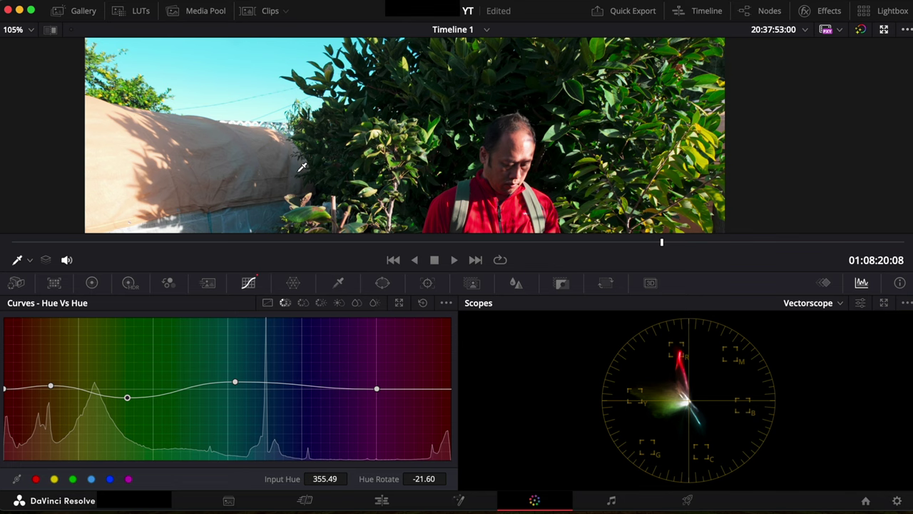
Switch to Hue vs Sat and add points at the red, yellow, green and cyan swatches
click(302, 304)
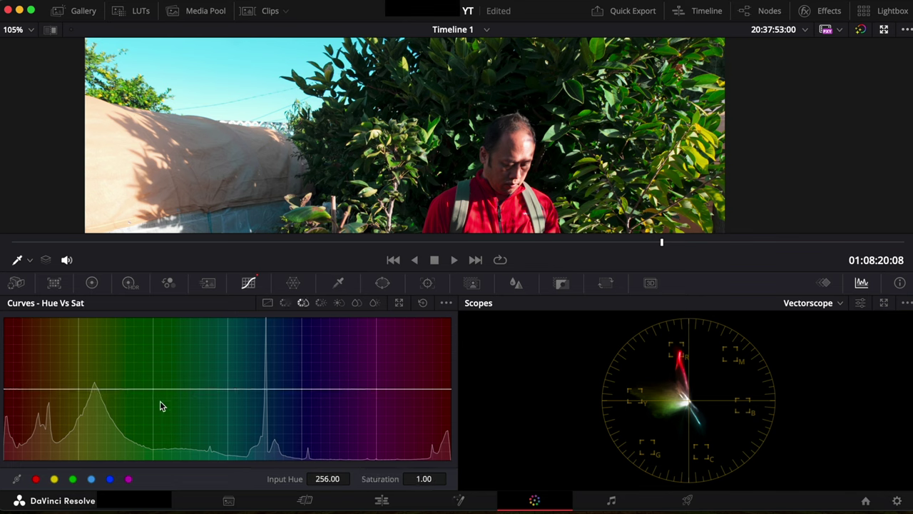
click(36, 479)
click(55, 479)
click(73, 479)
click(92, 479)
Remove one extra point and lift the cyan point at hue 103.18 to 1.57 saturation
drag(228, 389, 238, 396)
mouse_move(251, 398)
mouse_down()
mouse_move(265, 413)
mouse_move(267, 448)
mouse_move(276, 276)
mouse_move(259, 476)
mouse_move(261, 272)
mouse_move(249, 430)
mouse_move(261, 326)
mouse_move(256, 413)
mouse_move(249, 374)
mouse_move(250, 407)
mouse_up()
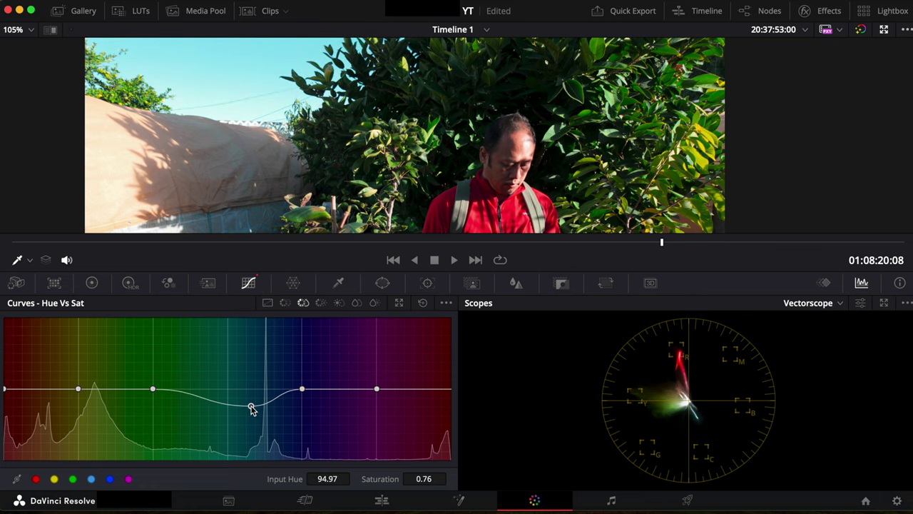
right_click(303, 389)
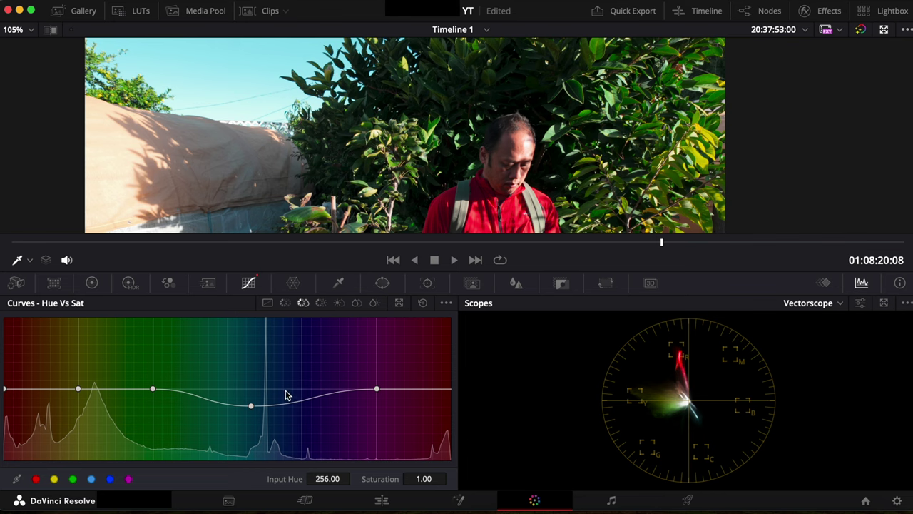
click(250, 407)
drag(250, 407, 262, 351)
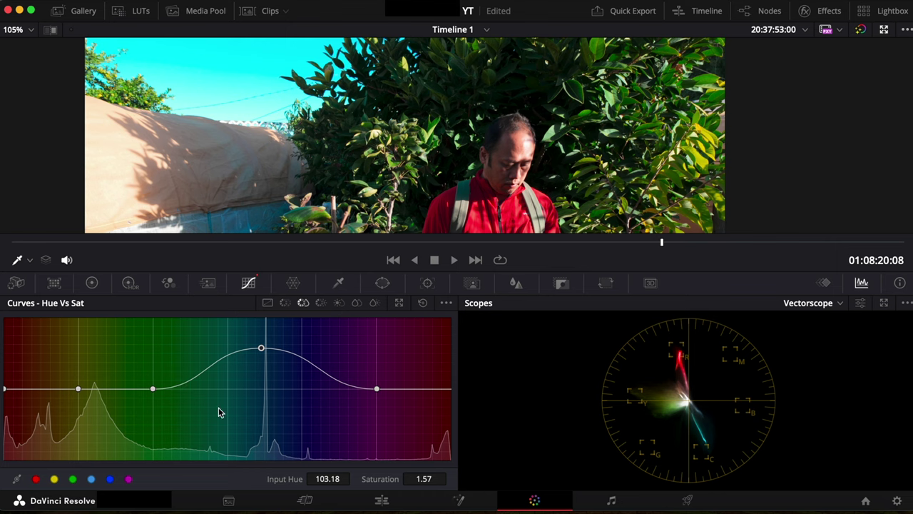
click(285, 302)
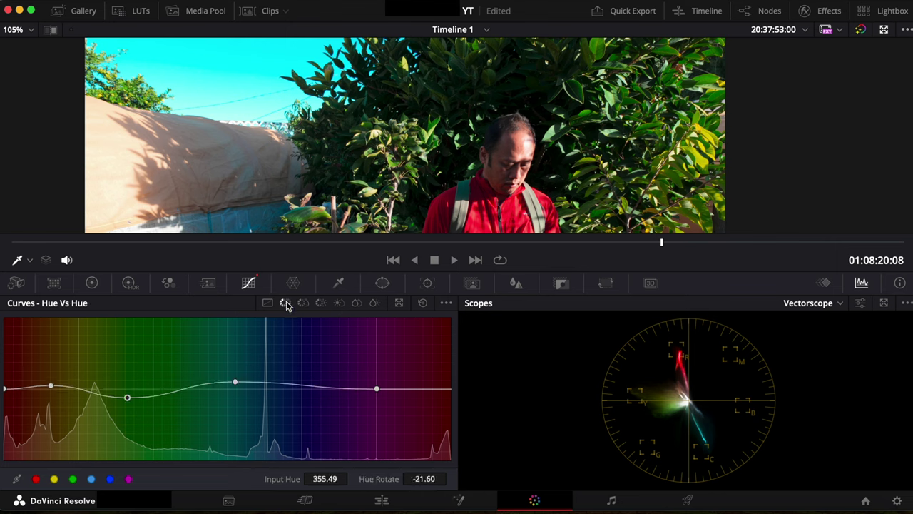
Add green and cyan Hue vs Hue points that shift green-cyan hues while holding blues at zero
mouse_move(236, 382)
mouse_down()
mouse_move(278, 379)
mouse_move(252, 379)
mouse_move(270, 389)
mouse_move(267, 381)
mouse_move(281, 381)
mouse_move(275, 369)
mouse_move(247, 368)
mouse_move(269, 375)
mouse_move(236, 381)
mouse_move(251, 377)
mouse_up()
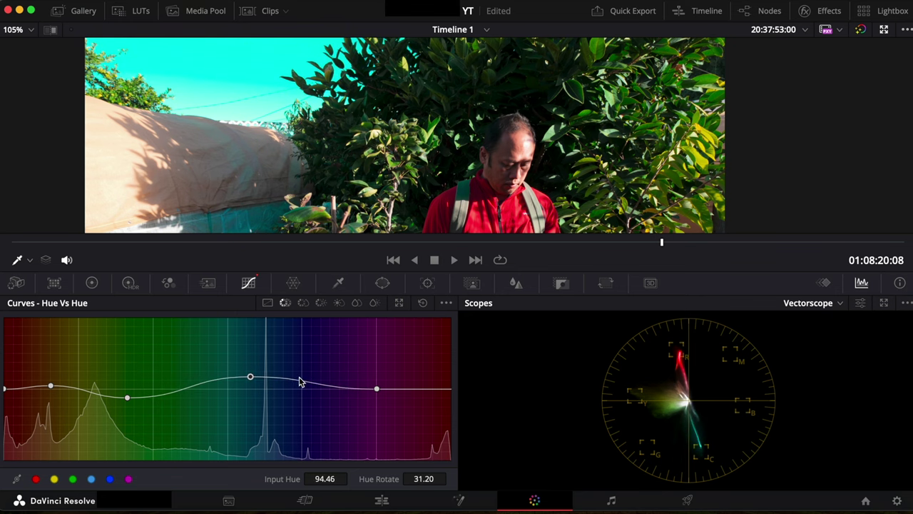
drag(305, 385, 306, 392)
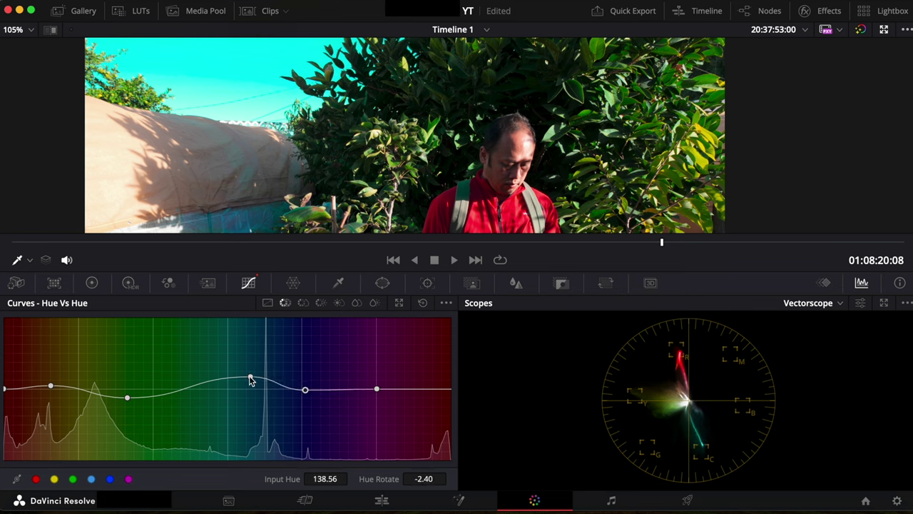
mouse_move(251, 378)
mouse_down()
mouse_move(231, 380)
mouse_move(244, 385)
mouse_move(264, 369)
mouse_move(247, 380)
mouse_move(261, 381)
mouse_move(237, 388)
mouse_up()
click(174, 388)
click(222, 387)
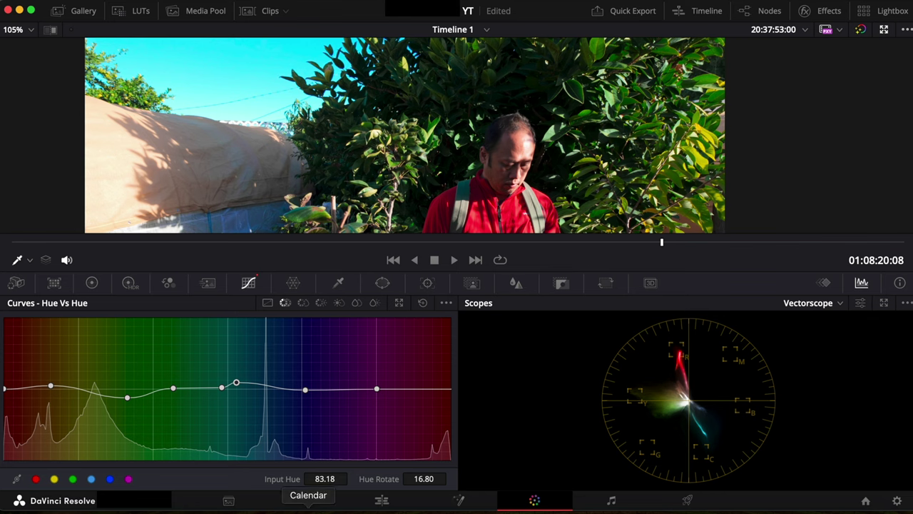
click(303, 302)
Lower cyan saturation to 0.87 and darken cyan-blue hues to 0.82 Lum Gain in Hue vs Lum
drag(262, 350, 265, 400)
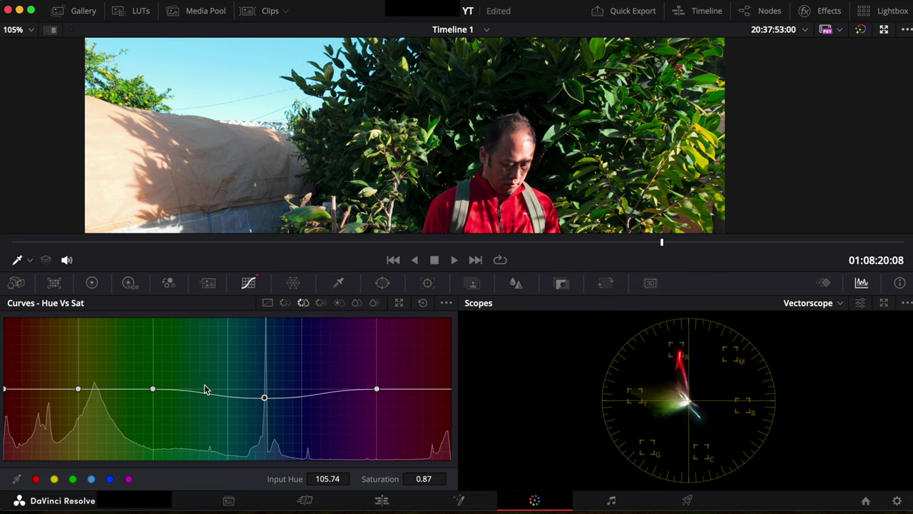
click(321, 304)
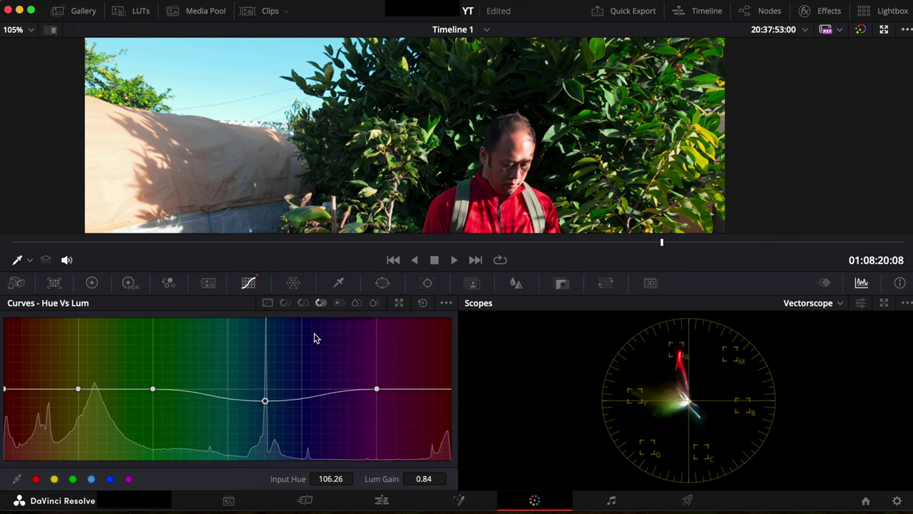
mouse_move(265, 400)
mouse_down()
mouse_move(264, 435)
mouse_move(266, 404)
mouse_up()
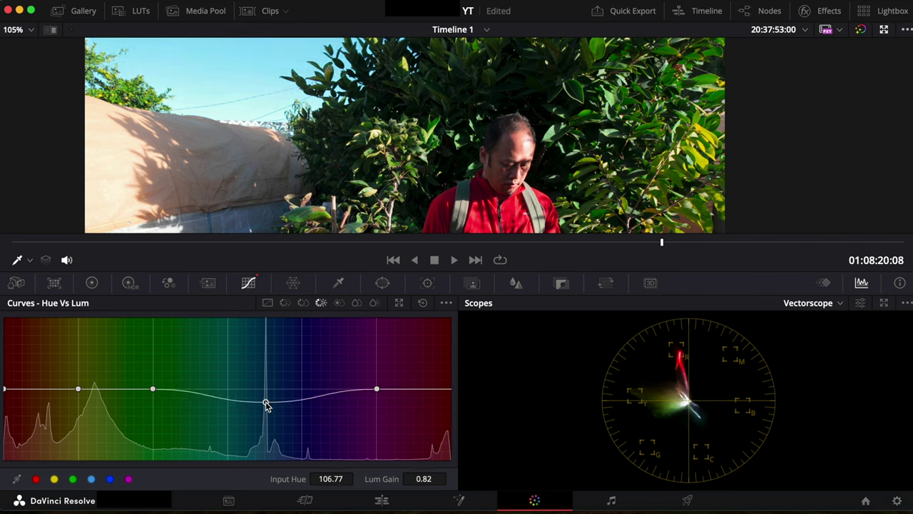
drag(661, 242, 667, 245)
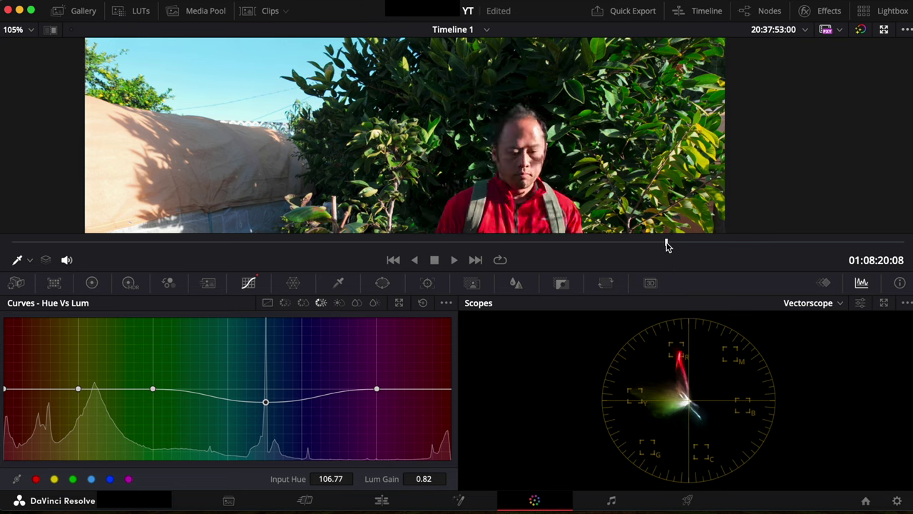
key(Down)
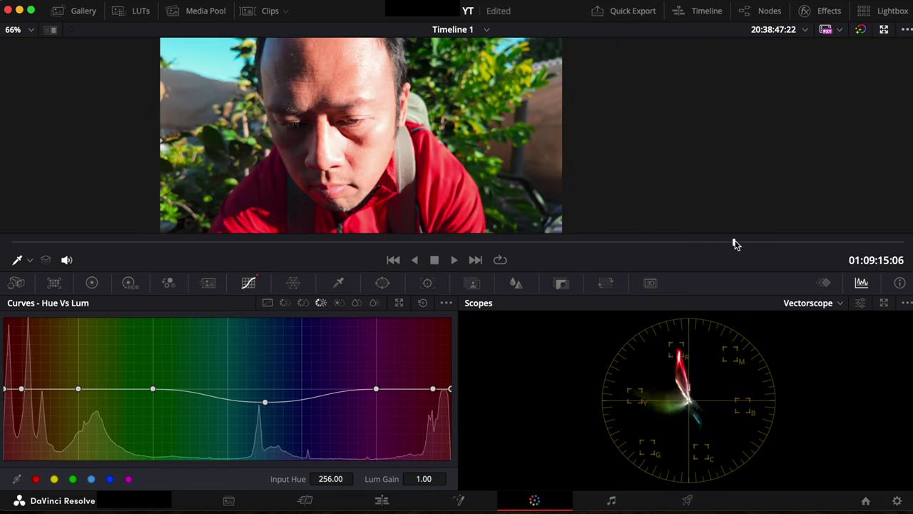
Skim the next shot to 01:09:47:12 and toggle curves node 01 off and on to compare
drag(737, 244, 776, 243)
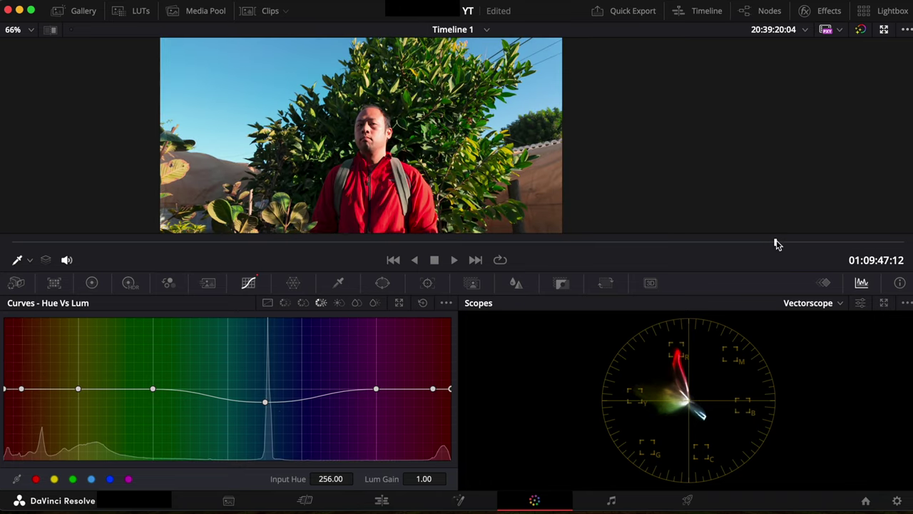
click(766, 15)
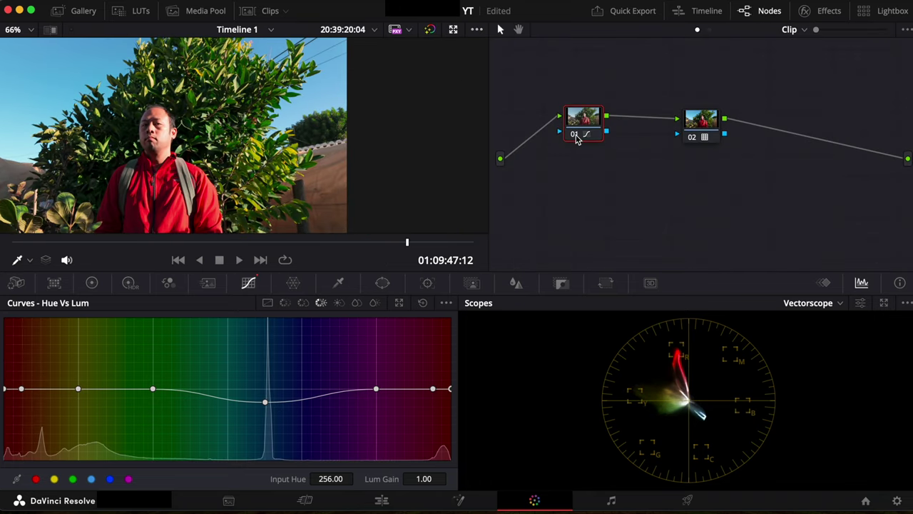
click(575, 135)
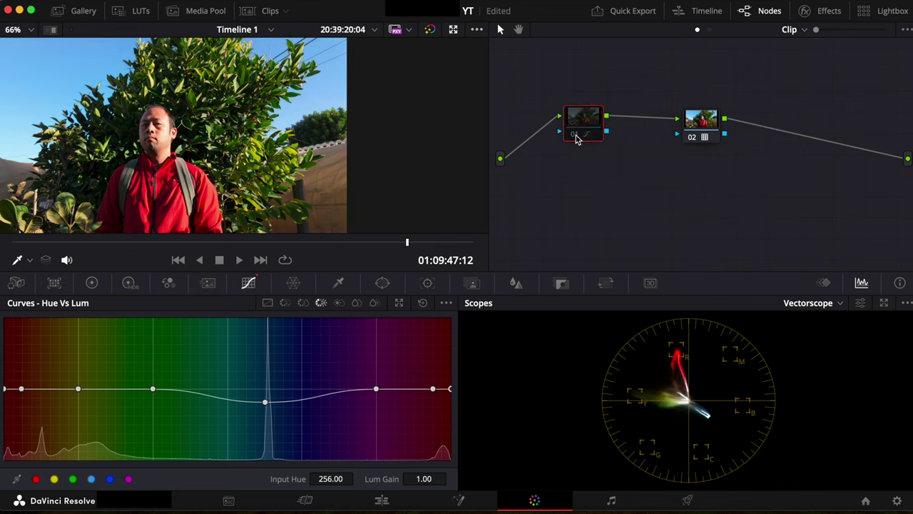
click(575, 135)
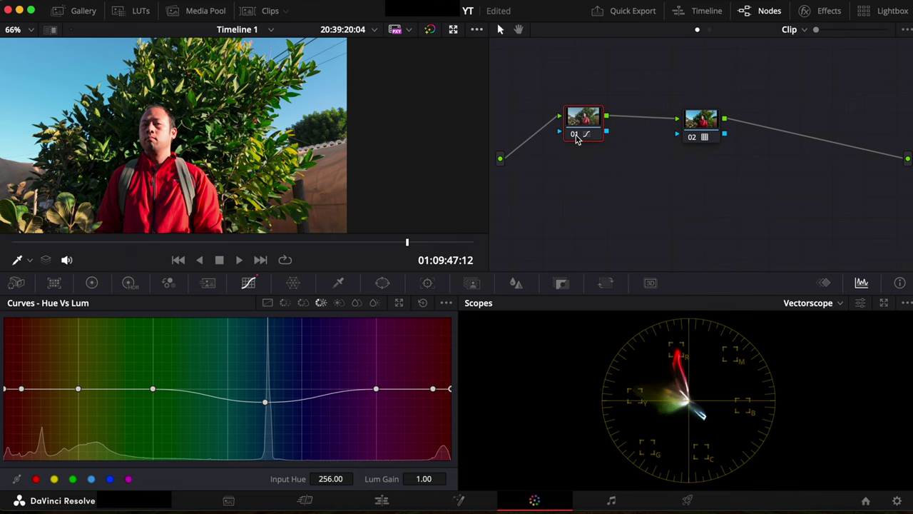
click(575, 135)
click(576, 135)
click(304, 303)
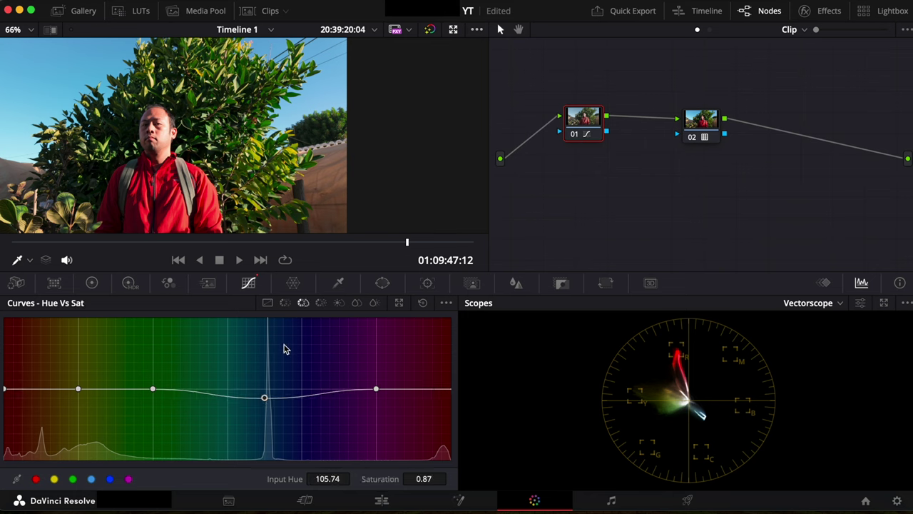
Drop the cyan point to 0.68 saturation at hue 109.33, comparing with node 01 bypassed, ending enabled
drag(264, 399, 269, 414)
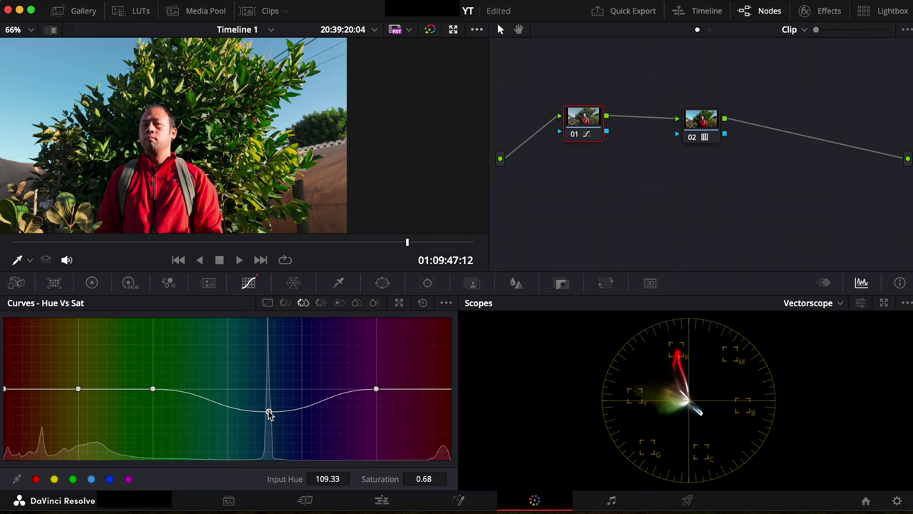
click(575, 135)
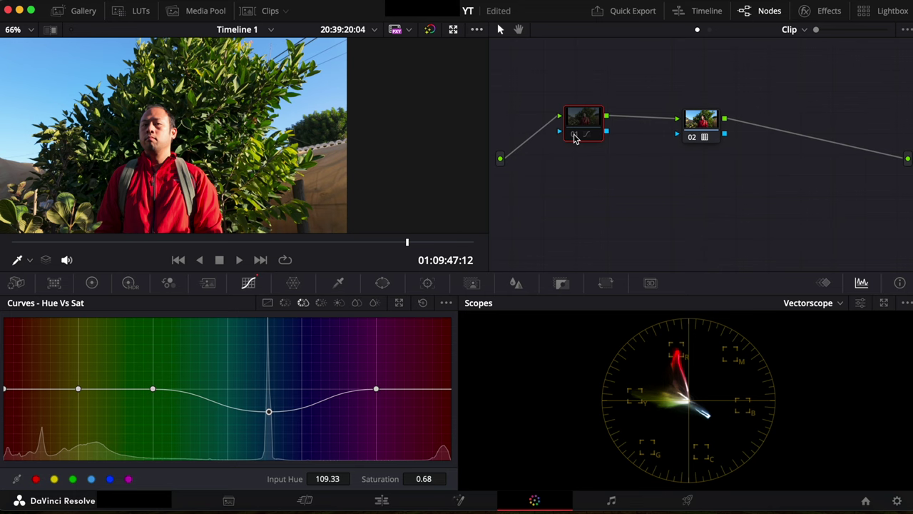
click(575, 135)
click(575, 135)
click(575, 135)
click(575, 135)
click(575, 135)
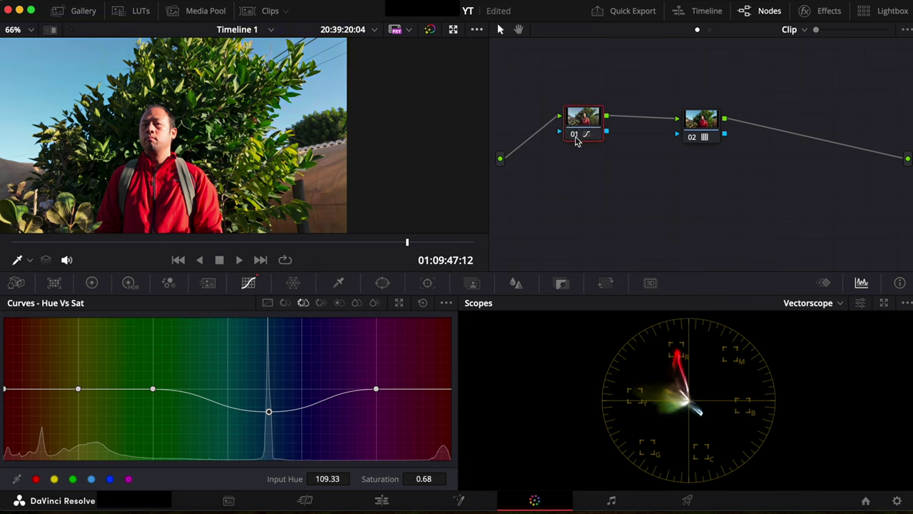
mouse_move(578, 139)
drag(408, 241, 191, 240)
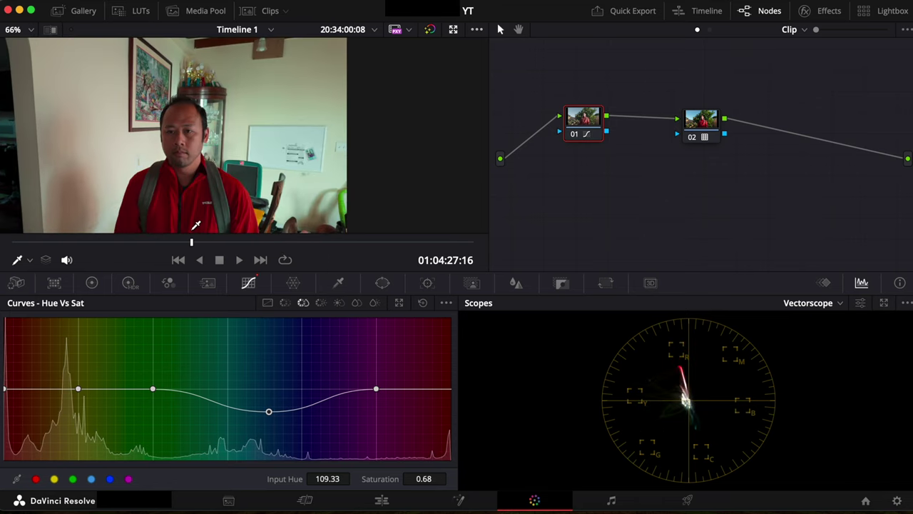
click(575, 136)
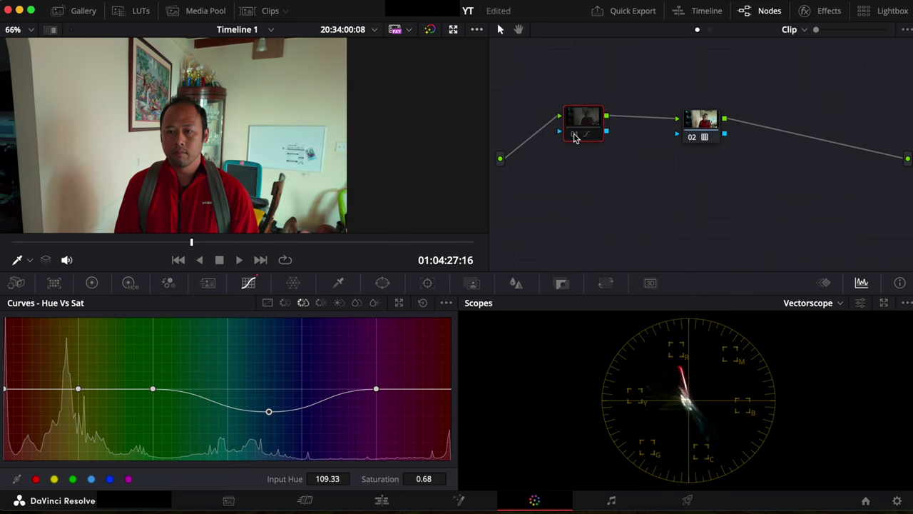
click(575, 135)
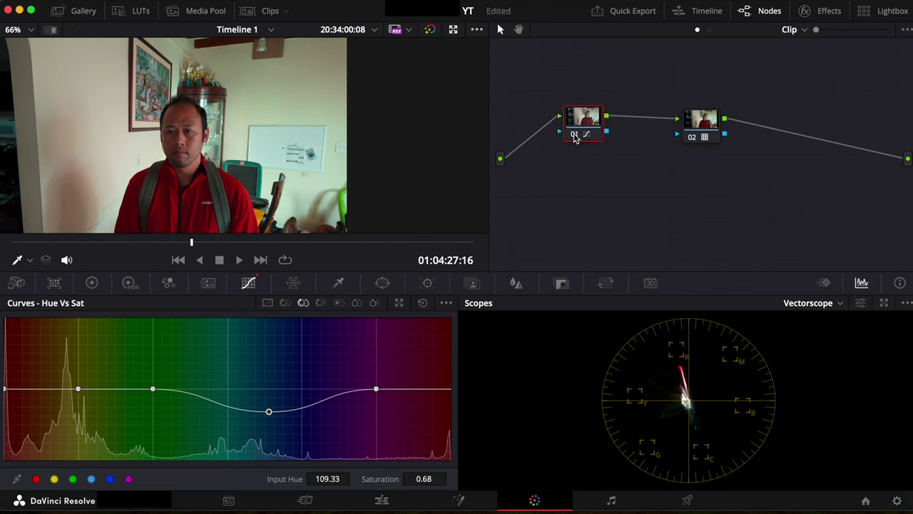
click(574, 135)
click(574, 136)
click(573, 137)
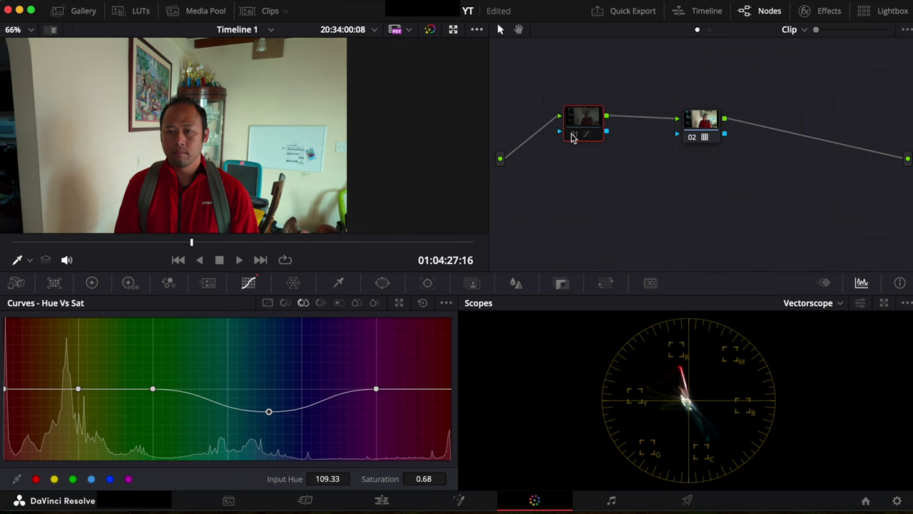
click(573, 137)
click(573, 137)
click(573, 137)
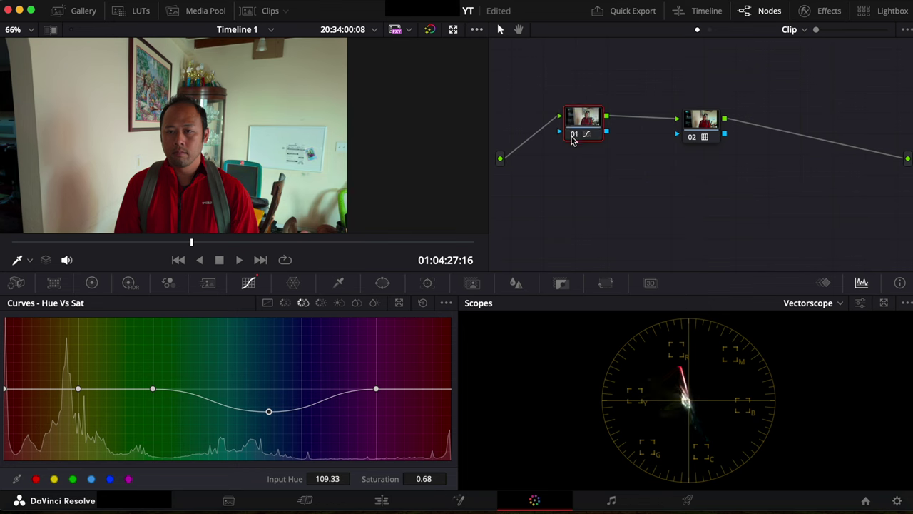
click(573, 137)
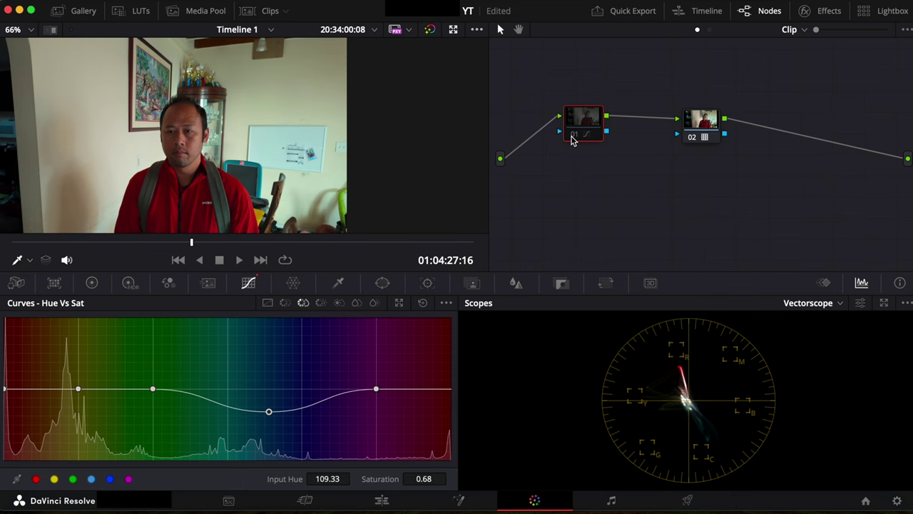
click(572, 138)
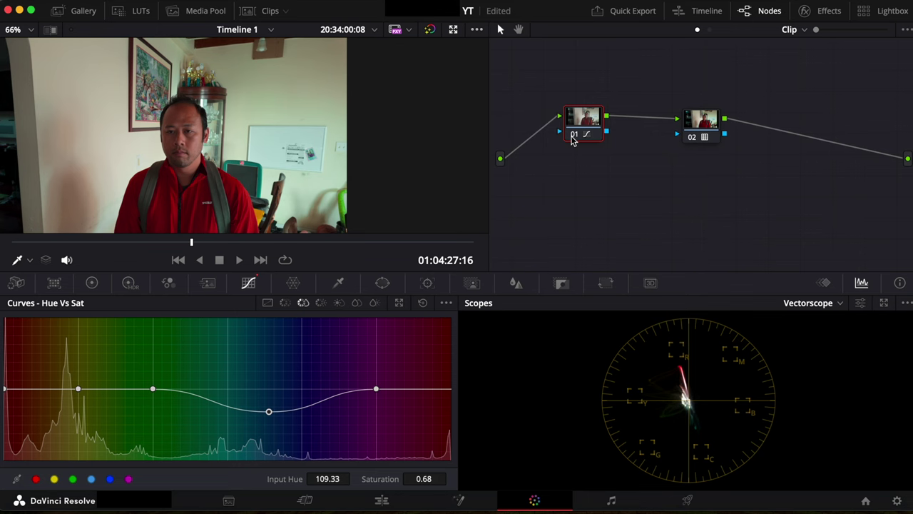
click(573, 137)
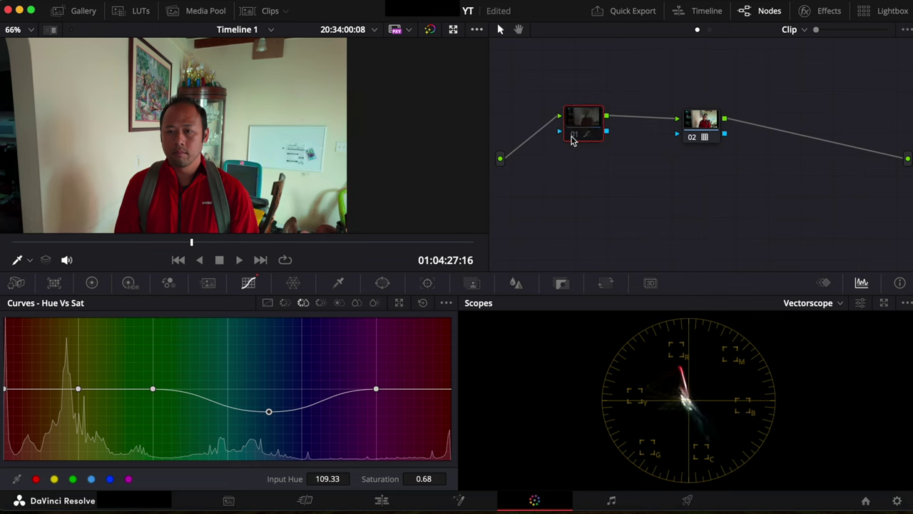
click(573, 138)
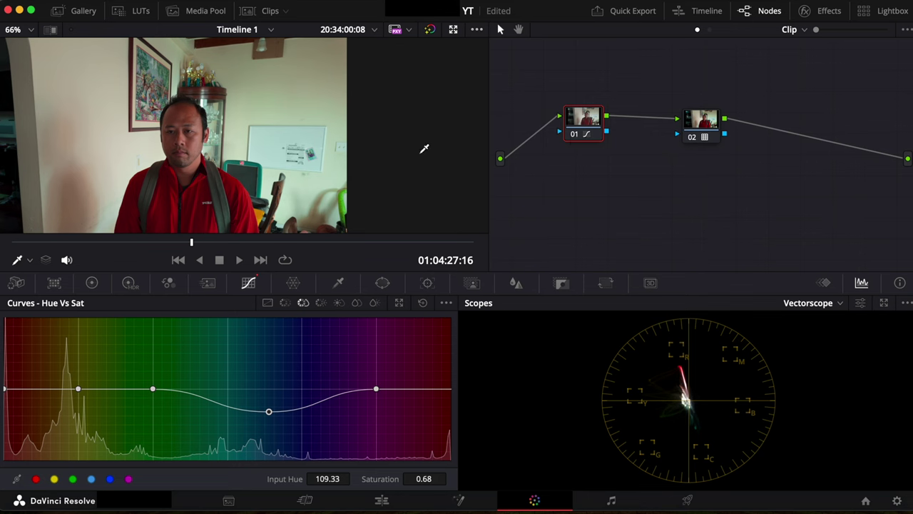
click(572, 137)
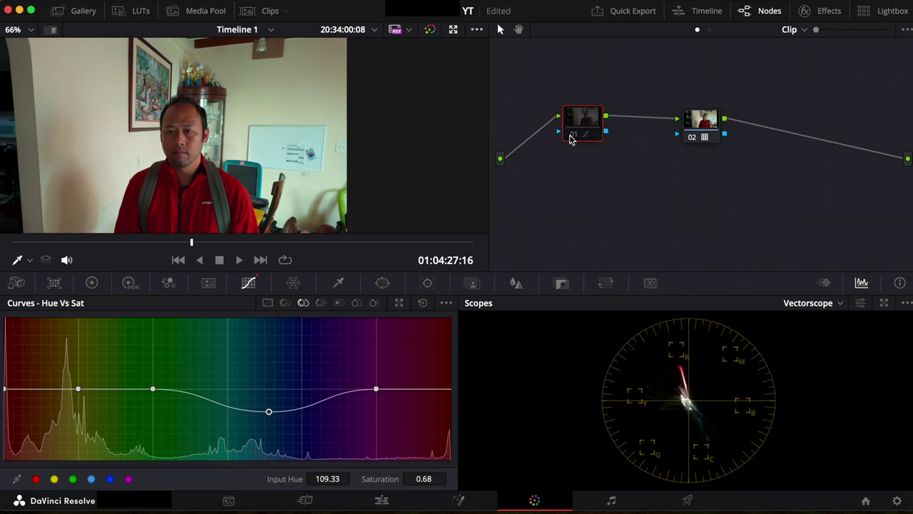
click(571, 137)
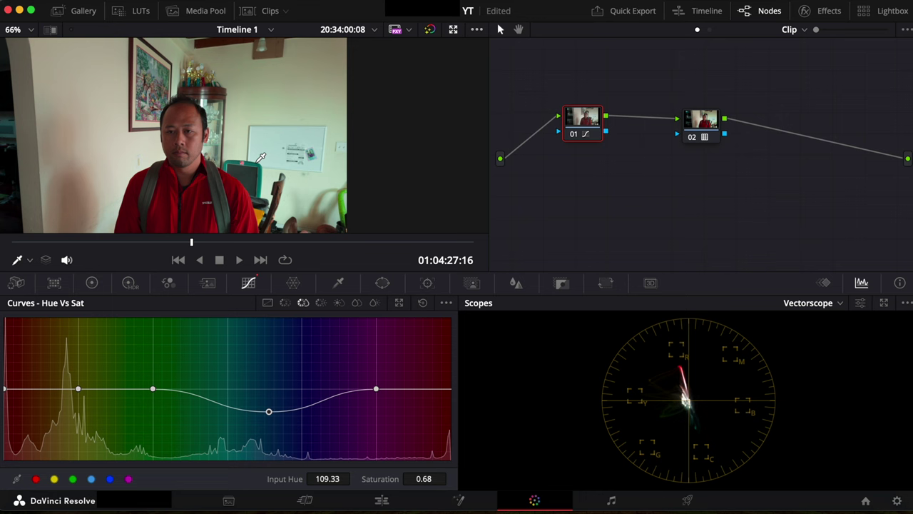
Scrub back to the earlier close-up indoor shot and toggle node 01 off and on
drag(191, 243, 27, 239)
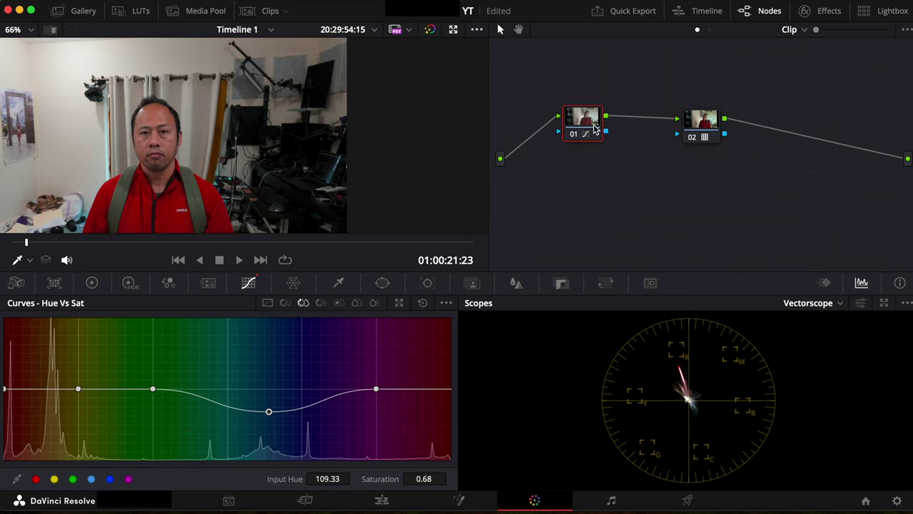
mouse_move(575, 136)
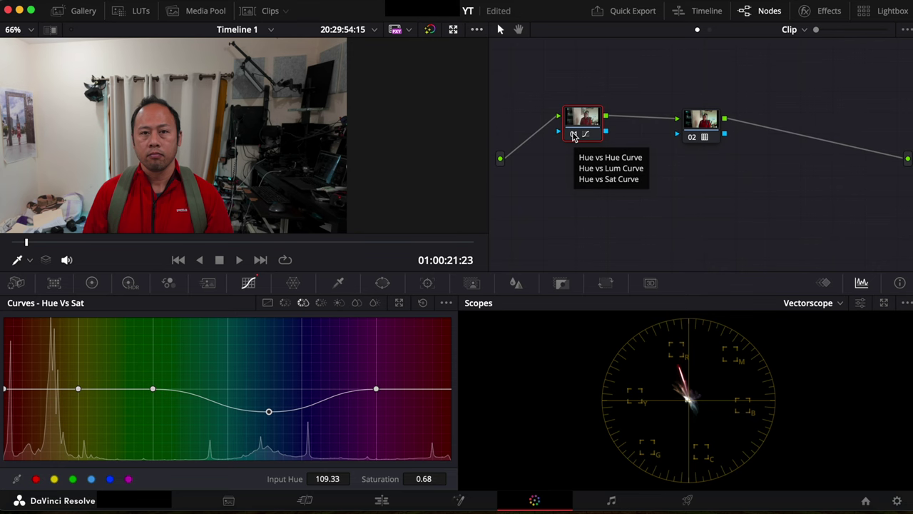
click(574, 136)
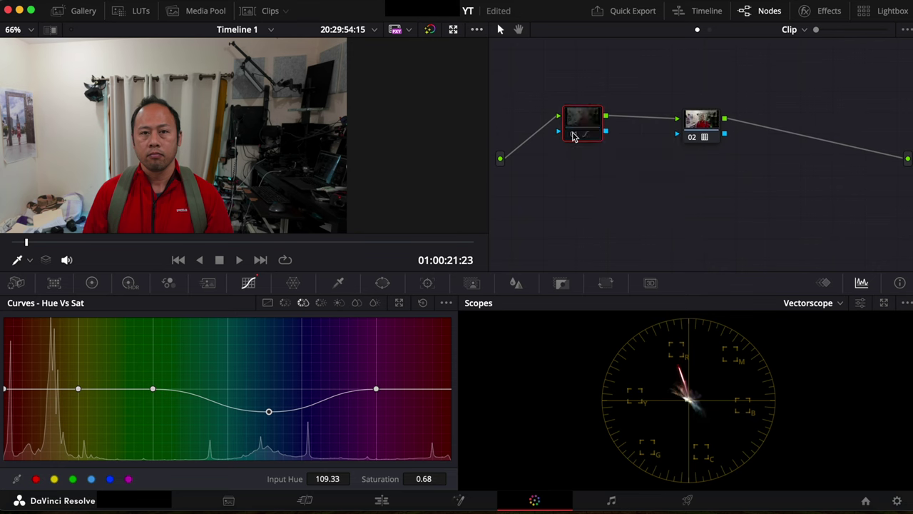
click(575, 136)
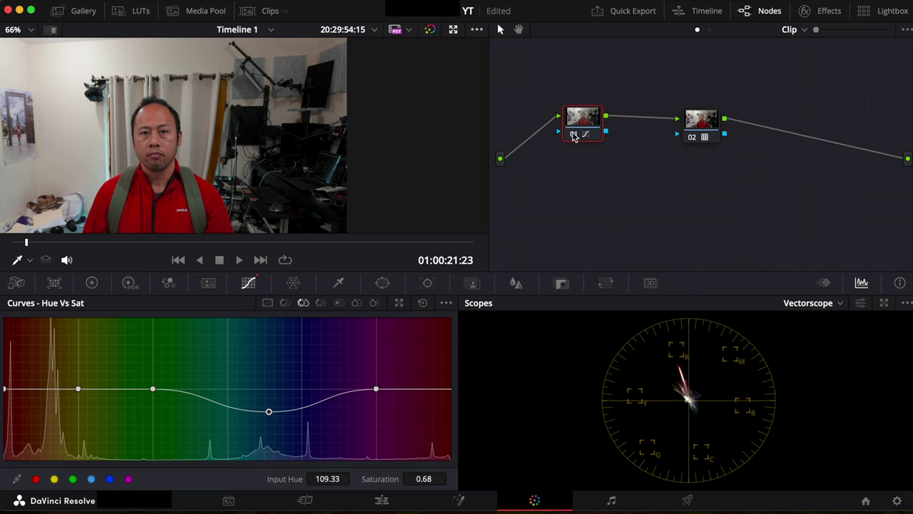
Zoom the viewer to 126% and compare the face with and without the curves, leaving node 01 on
scroll(236, 144, up, 5)
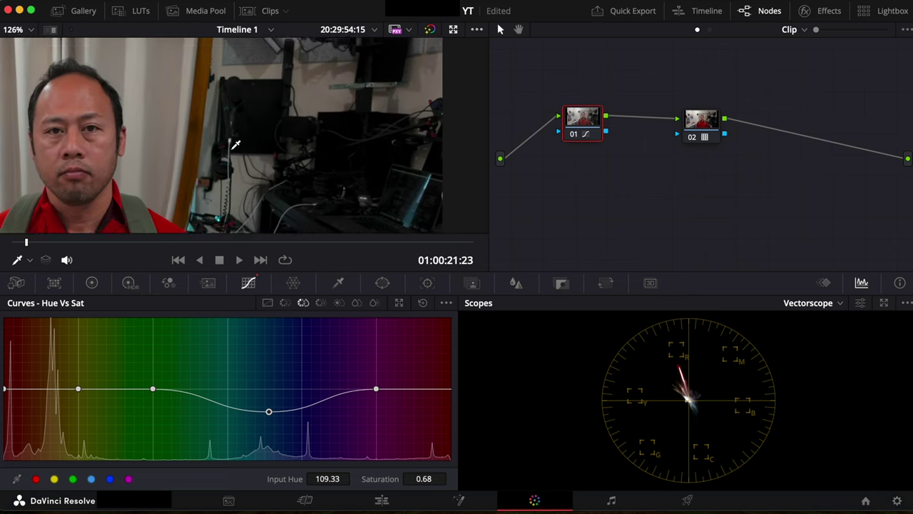
scroll(236, 144, left, 5)
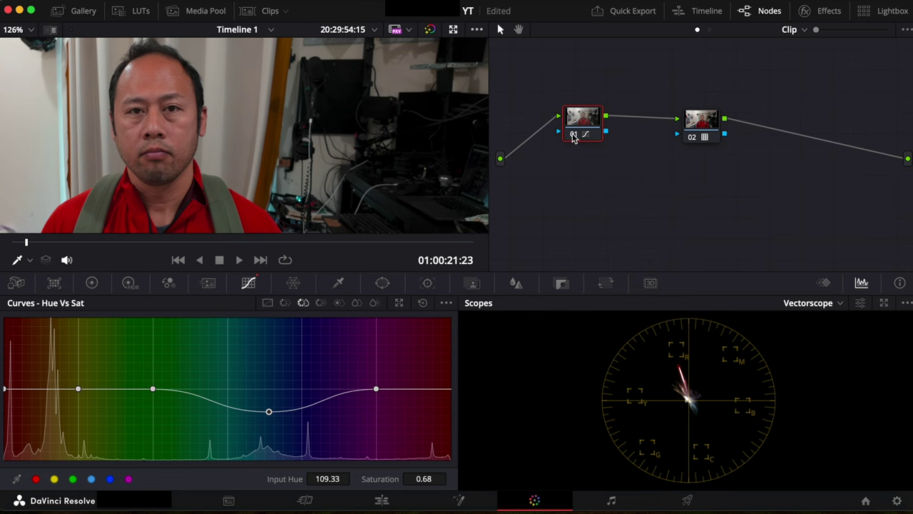
click(575, 136)
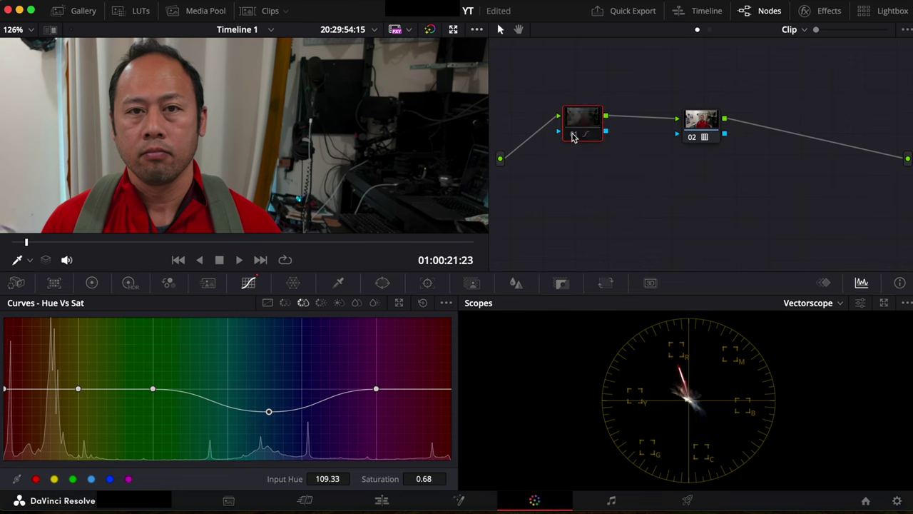
click(574, 136)
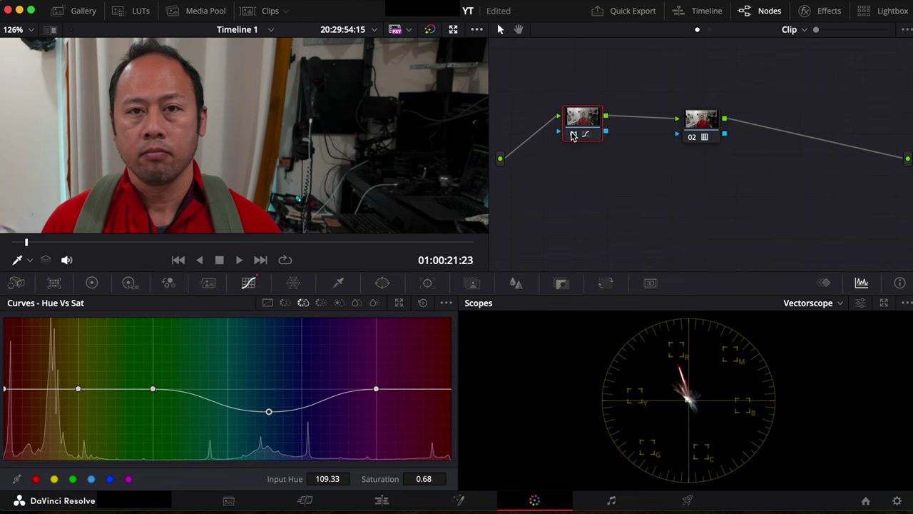
click(574, 136)
click(574, 137)
click(574, 137)
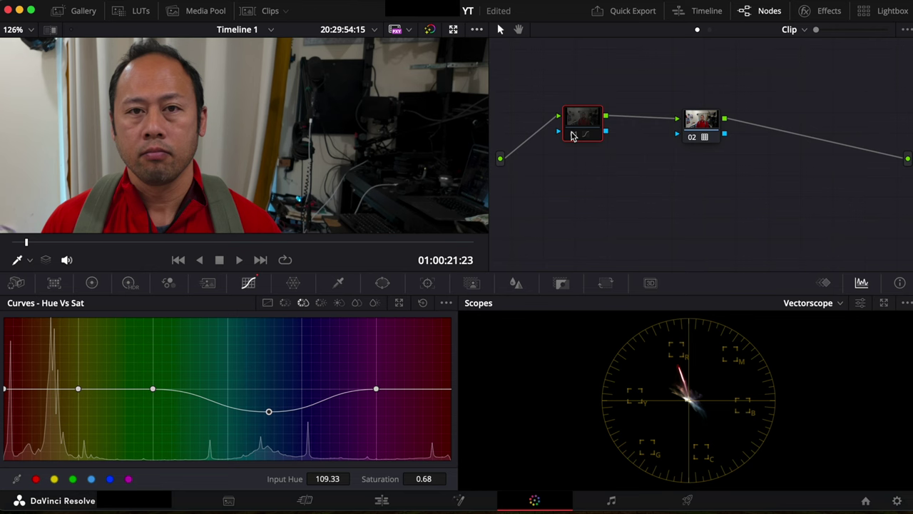
click(573, 136)
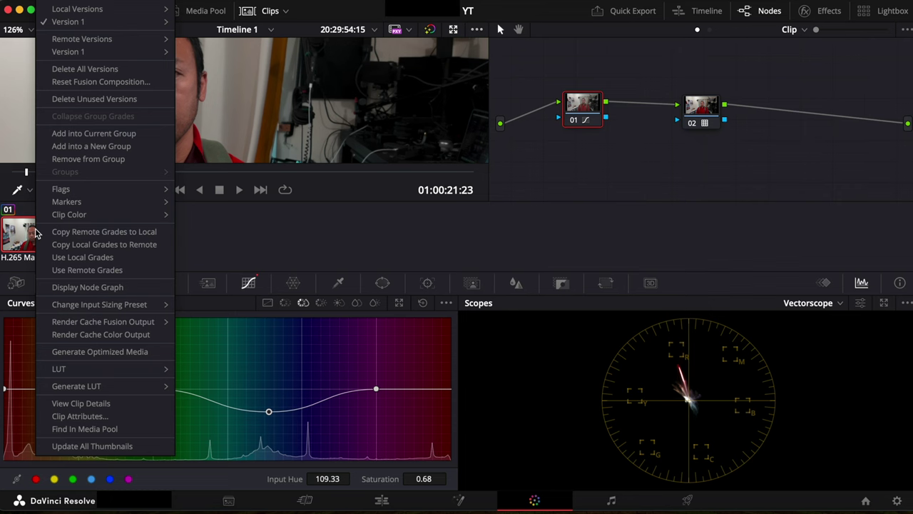
Show the Generate LUT choices: 17, 33 and 65 Point Cube, plus Panasonic VLUT
mouse_move(121, 386)
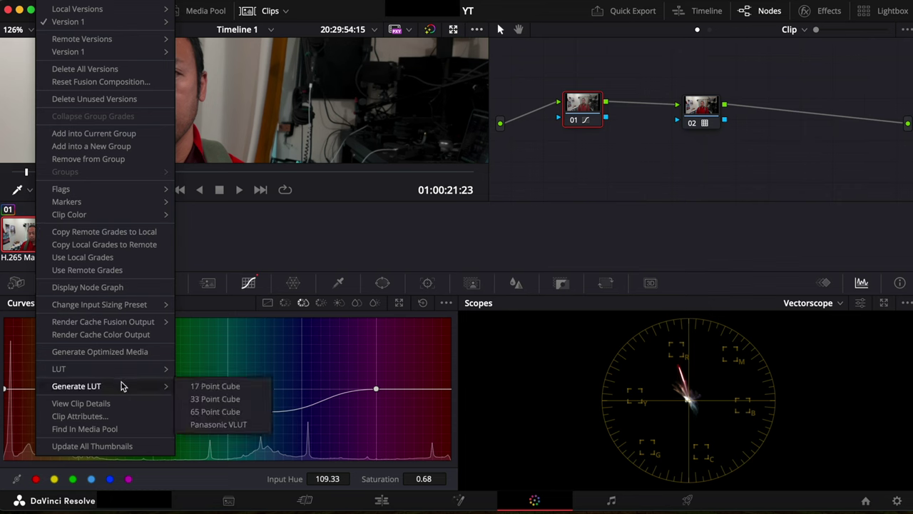